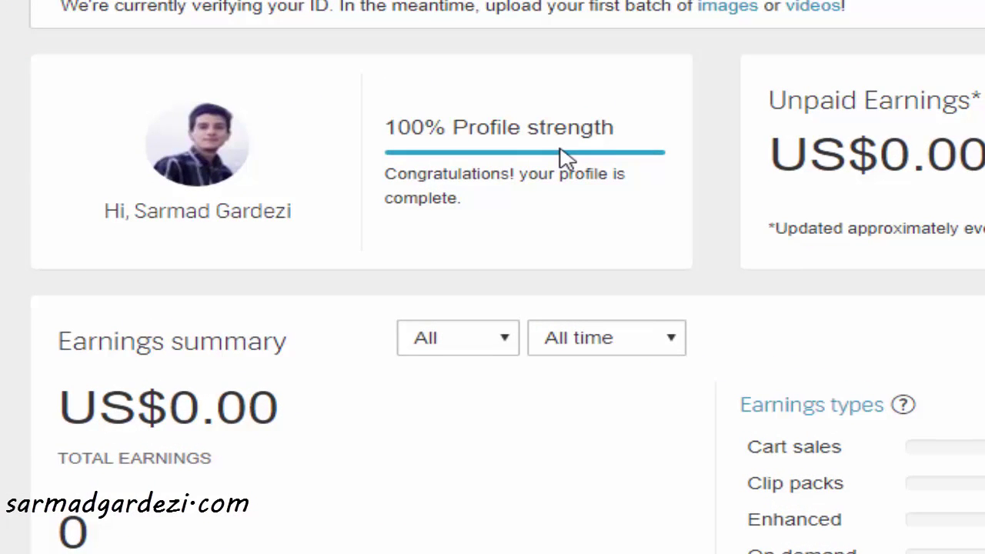
# Copy the contributor referral link from the top of the dashboard
pyautogui.scroll(-5, 566, 158)
pyautogui.scroll(3, 566, 158)
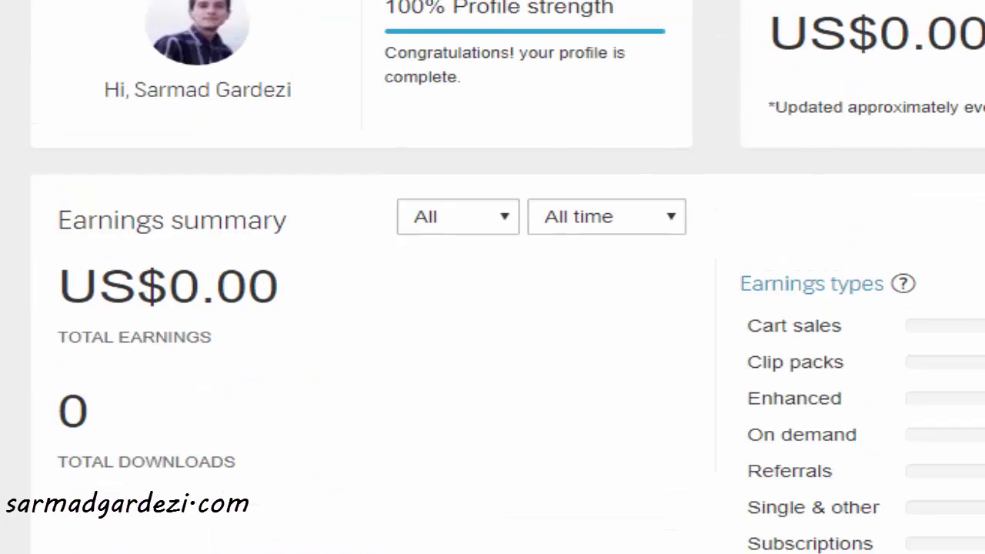
pyautogui.scroll(-4, 524, 344)
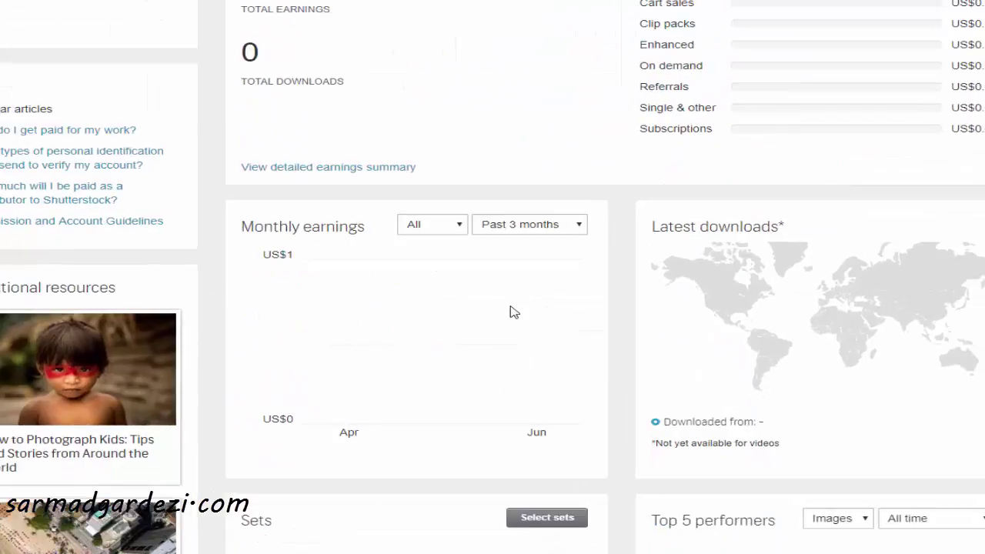
pyautogui.scroll(-5, 572, 316)
pyautogui.scroll(7, 582, 318)
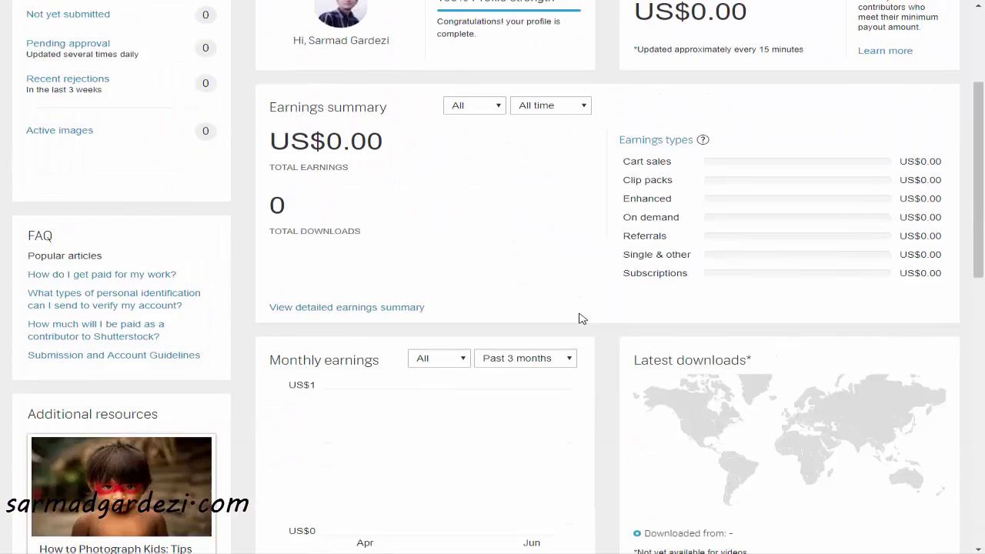
pyautogui.scroll(3, 582, 319)
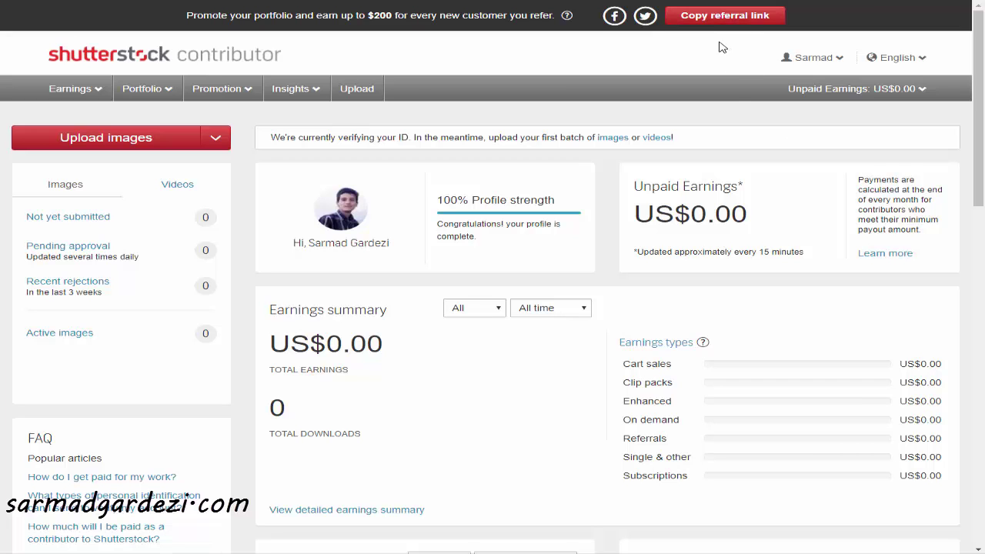
pyautogui.click(723, 16)
pyautogui.scroll(-3, 455, 275)
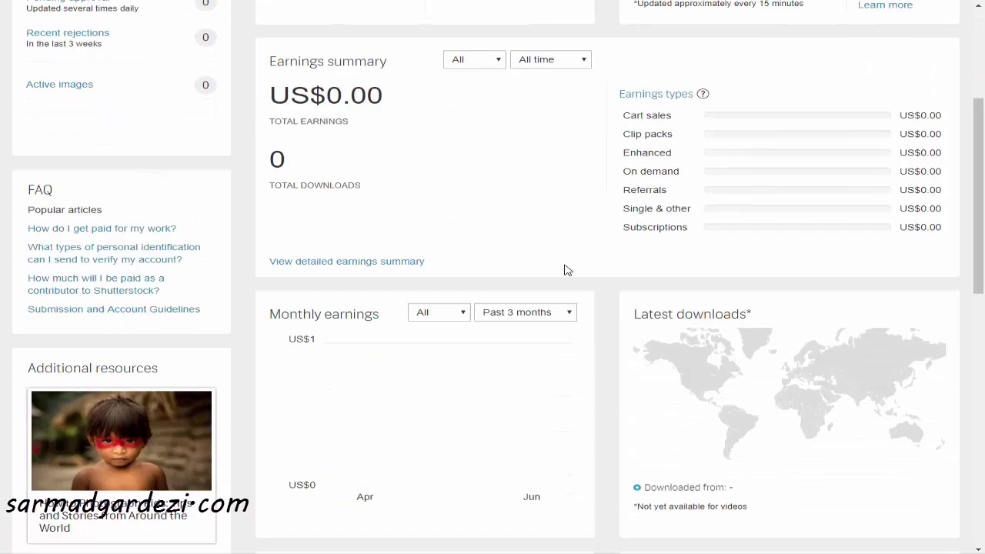
pyautogui.scroll(3, 568, 269)
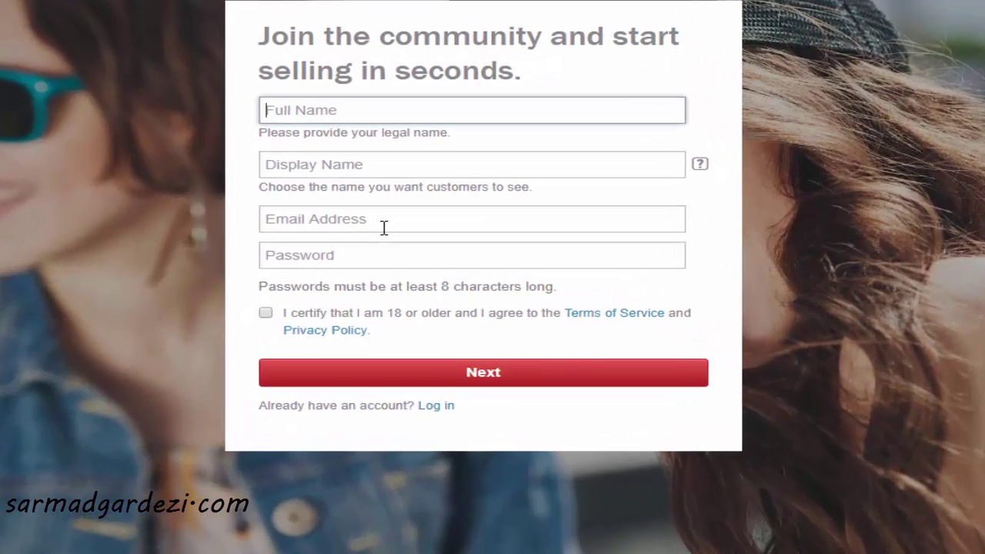
# Fill in the full name, display name, e-mail address and a password on the sign-up form
pyautogui.write('Sarmad')
pyautogui.press('Tab')
pyautogui.write('sarmad')
pyautogui.press('Tab')
pyautogui.press('Tab')
pyautogui.write('password123')
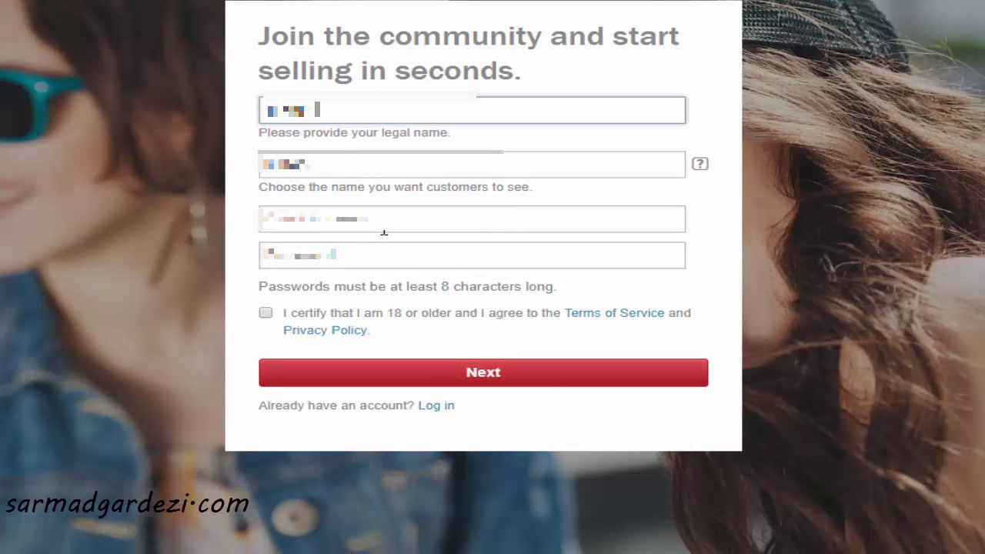
# Replace the e-mail address and password with valid ones, agree to the terms, and submit
pyautogui.click(385, 230)
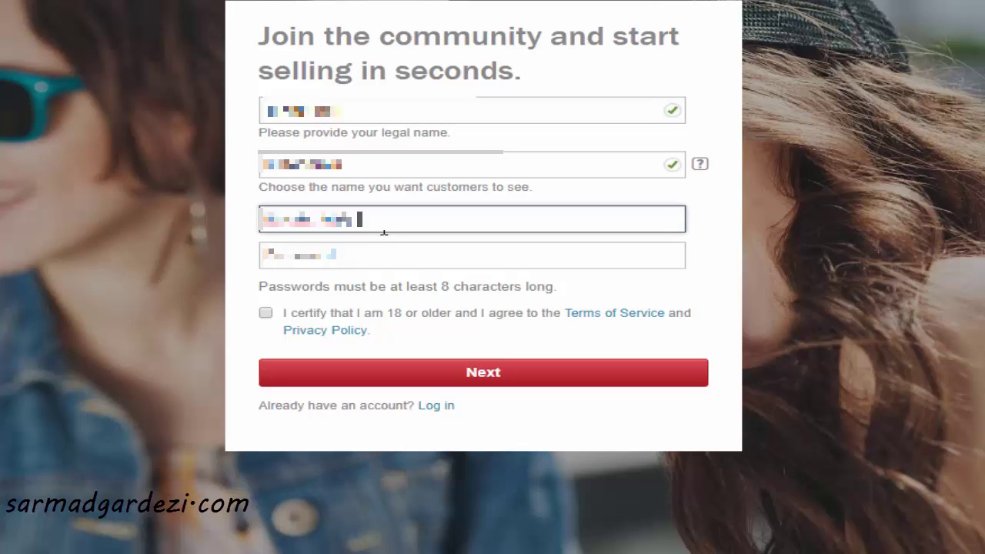
pyautogui.write('m')
pyautogui.press('Tab')
pyautogui.write('******')
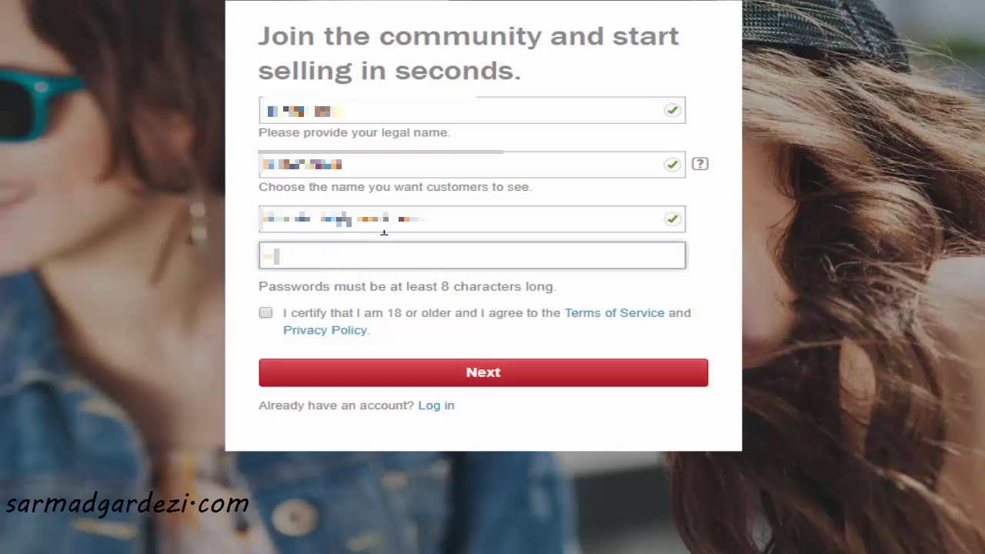
pyautogui.press('BackSpace')
pyautogui.press('BackSpace')
pyautogui.press('BackSpace')
pyautogui.click(262, 314)
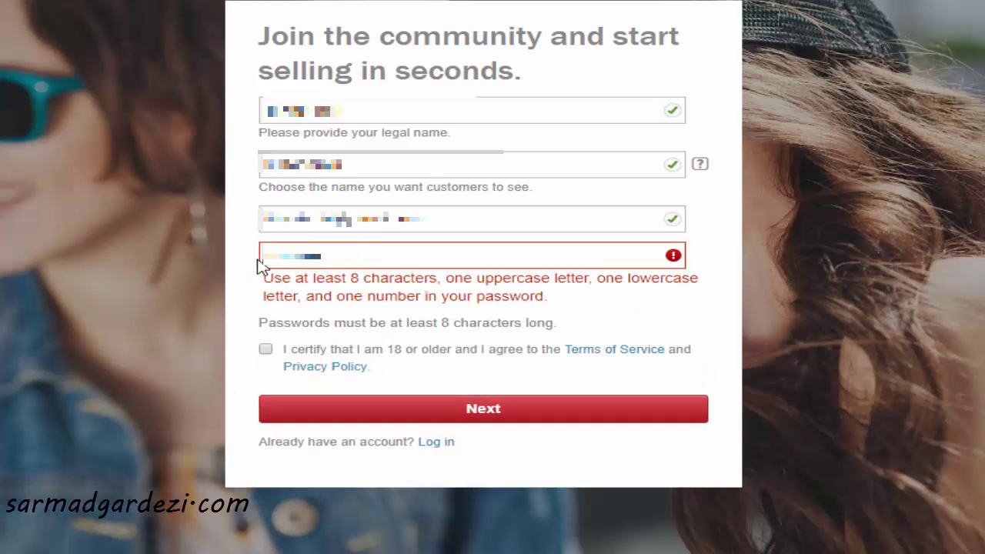
pyautogui.click(459, 408)
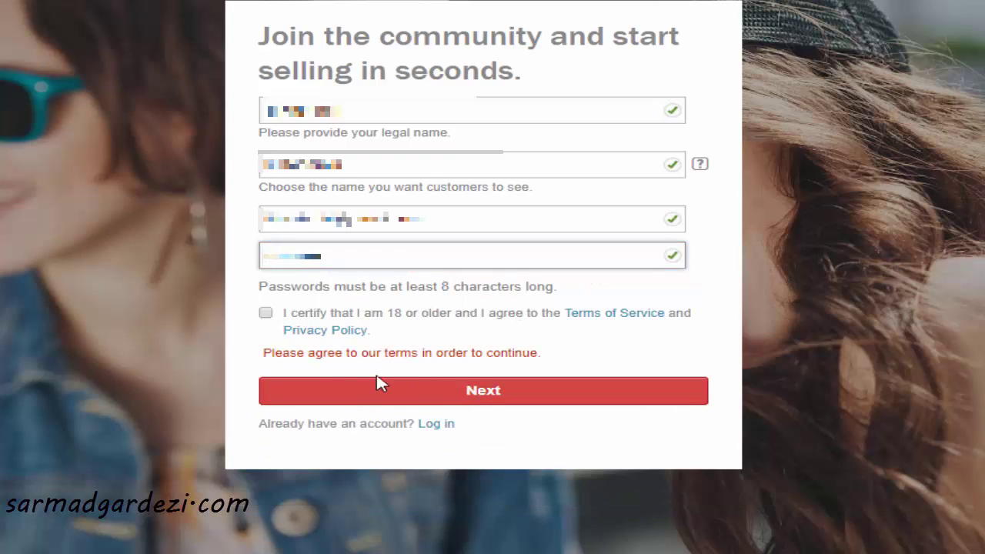
pyautogui.click(268, 315)
pyautogui.click(362, 374)
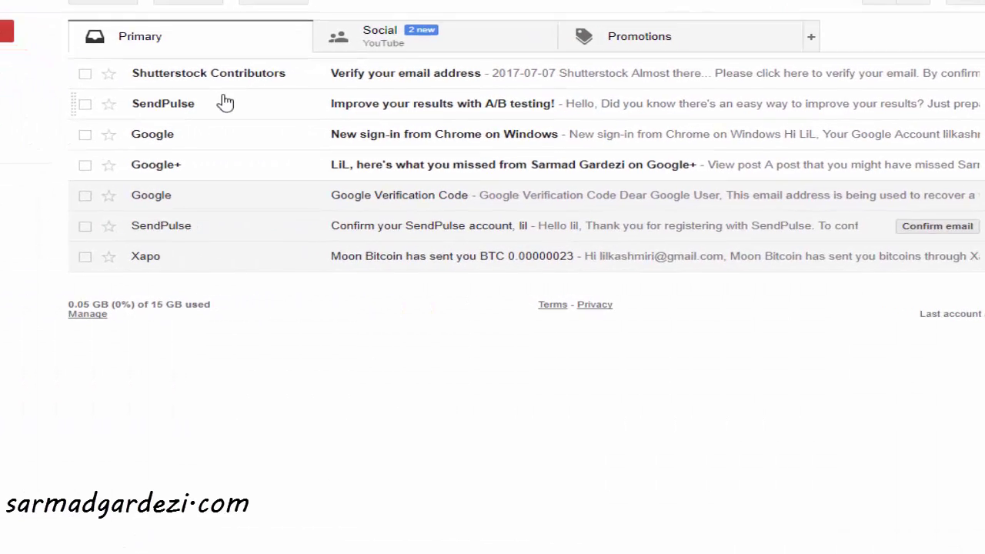
# Open Shutterstock's 'Verify your email address' message and follow its verification link
pyautogui.moveTo(240, 62)
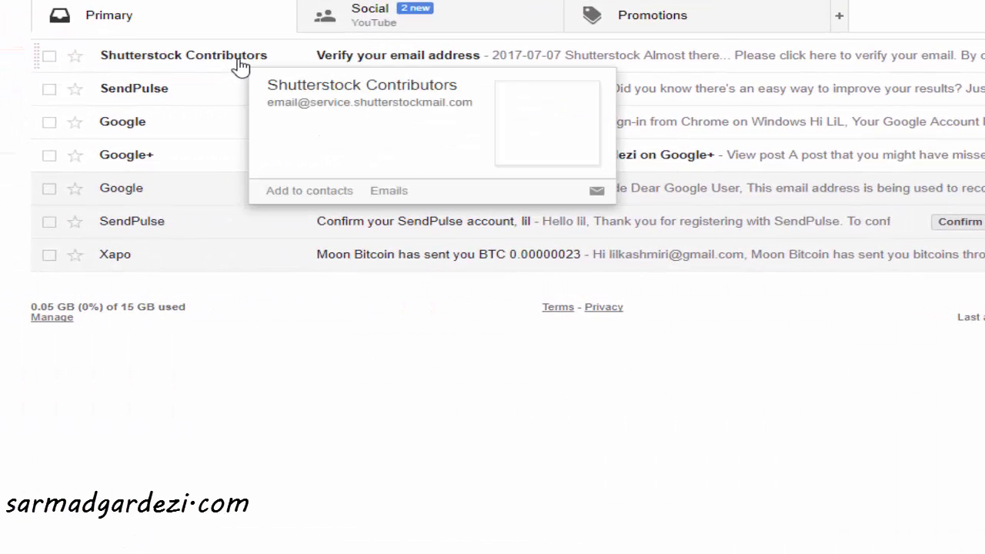
pyautogui.click(240, 65)
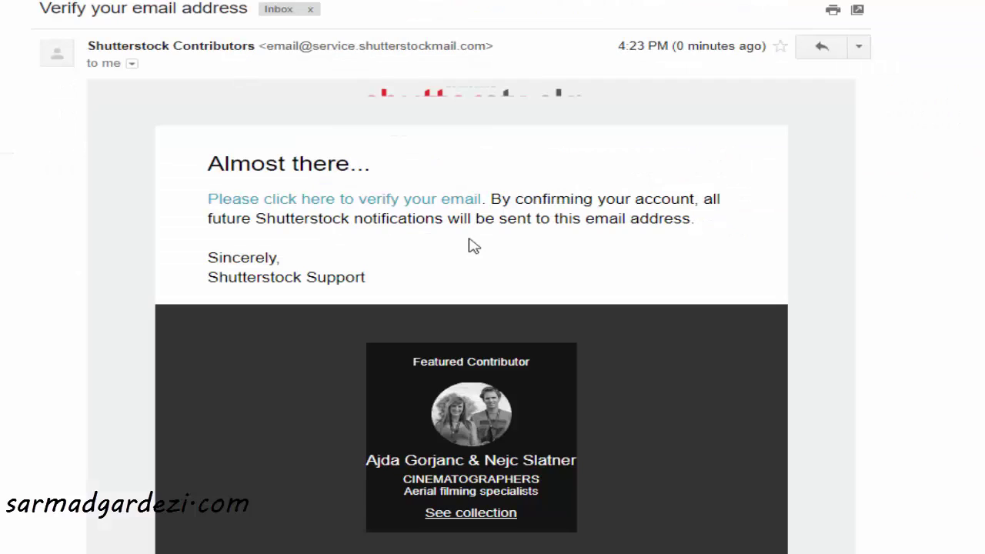
pyautogui.scroll(-5, 484, 220)
pyautogui.scroll(4, 486, 273)
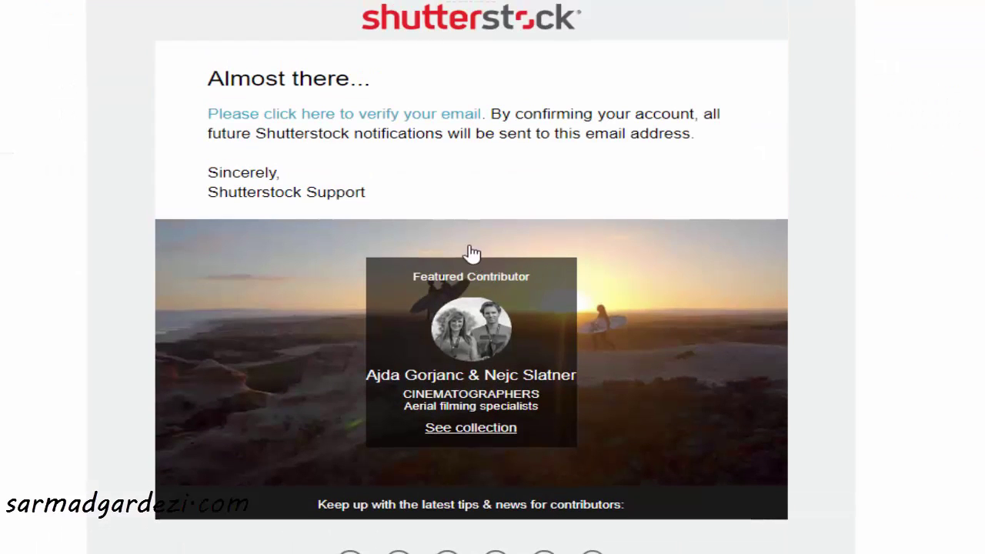
pyautogui.click(354, 121)
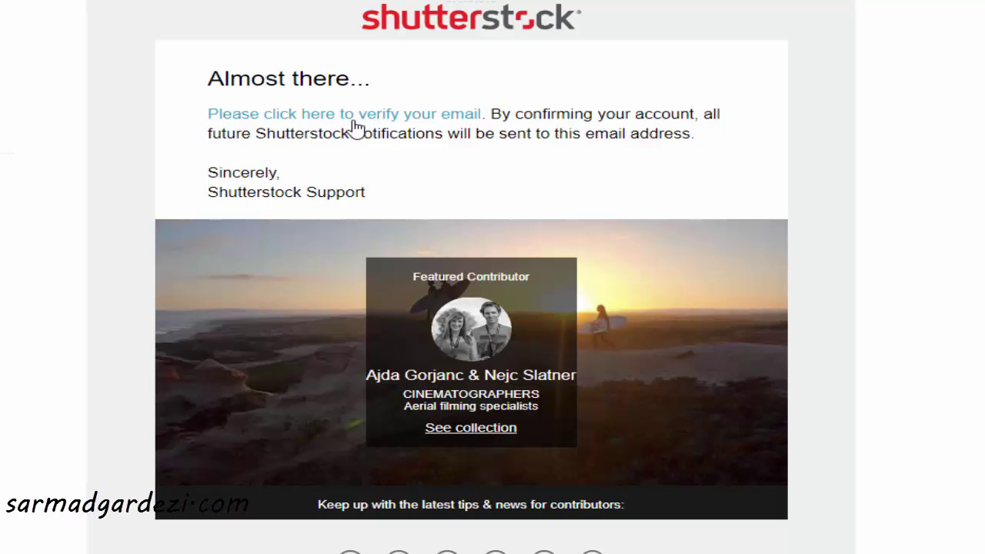
pyautogui.rightClick(354, 123)
pyautogui.click(297, 141)
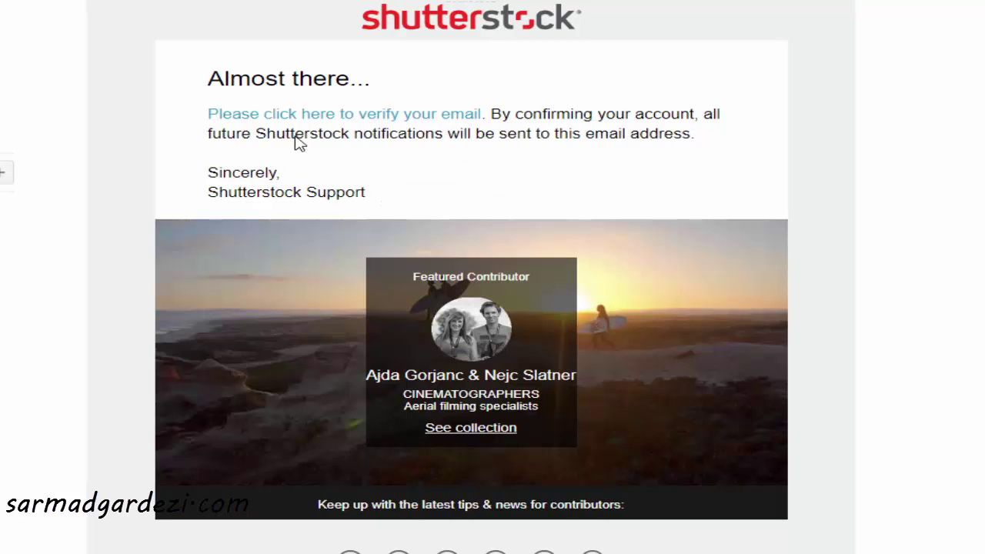
pyautogui.click(300, 115)
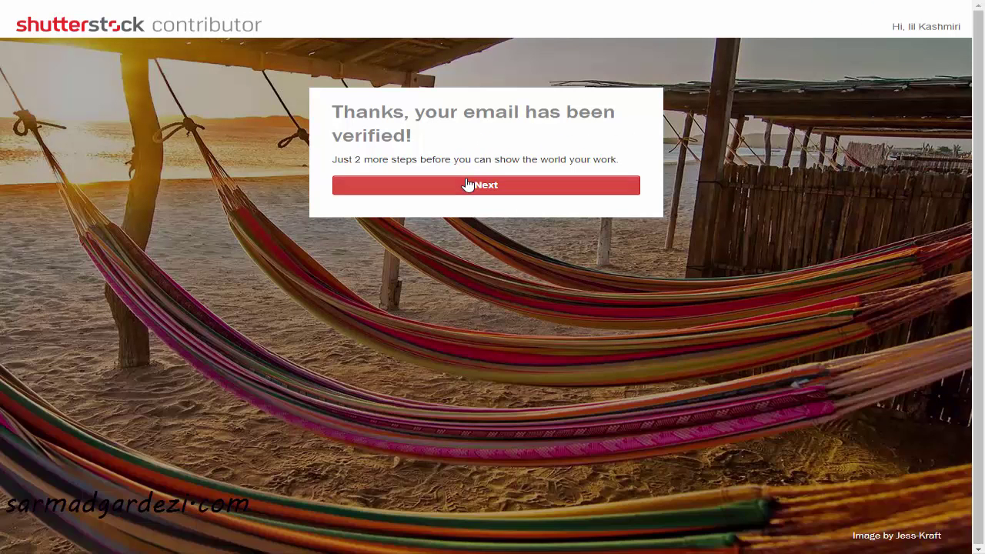
# Set the residential country to Pakistan and enter the street address and city
pyautogui.click(469, 186)
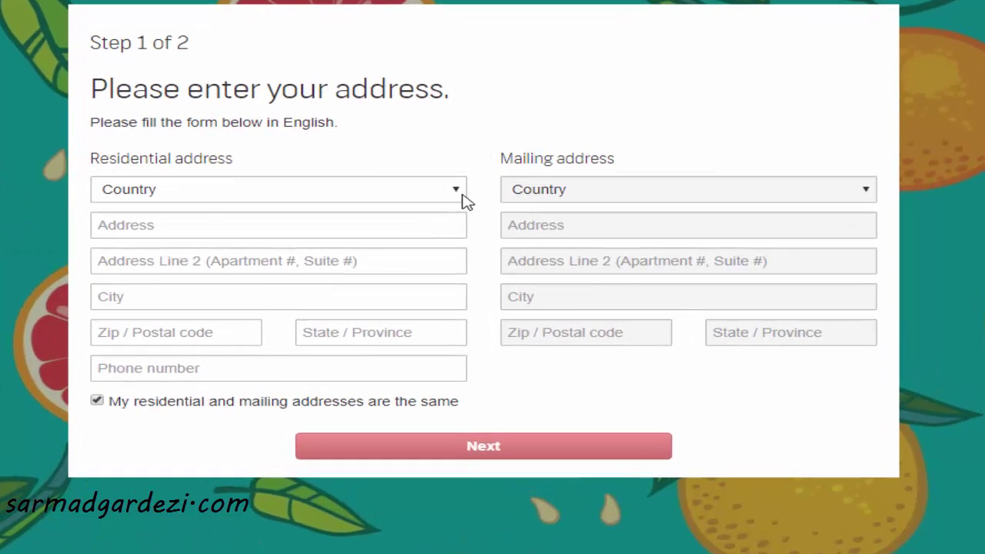
pyautogui.click(465, 216)
pyautogui.press('p')
pyautogui.press('Return')
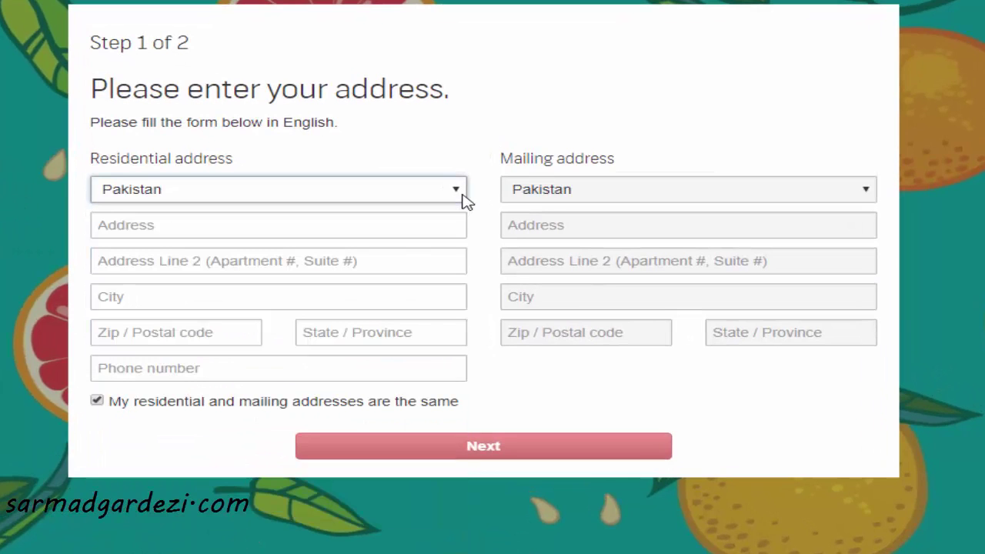
pyautogui.click(411, 226)
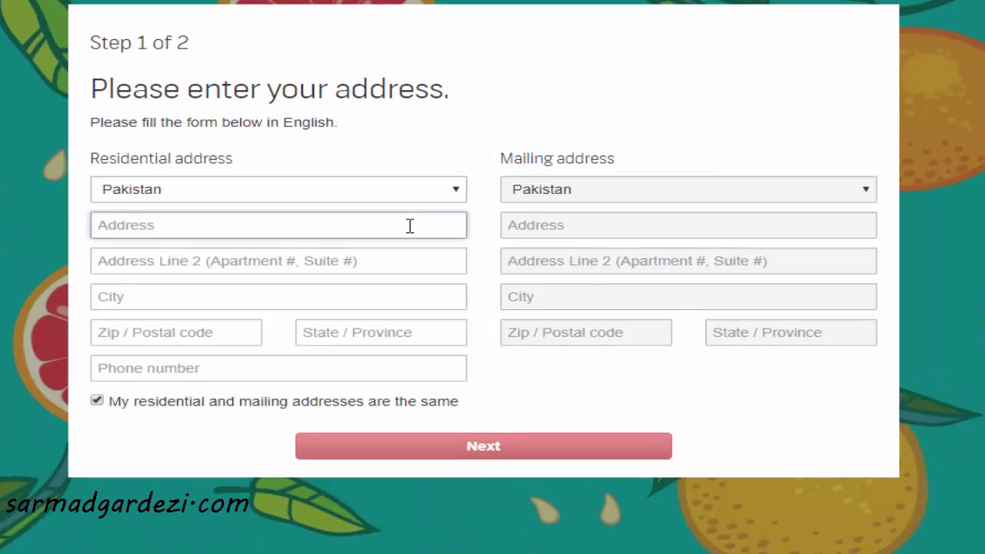
pyautogui.write('Islama')
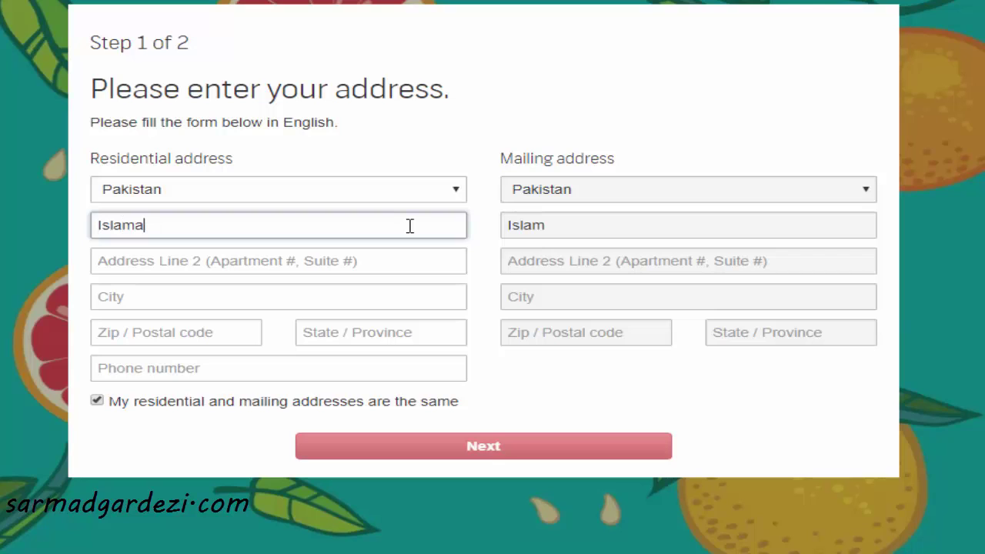
pyautogui.write('bad Pakistan')
pyautogui.press('Tab')
pyautogui.press('Tab')
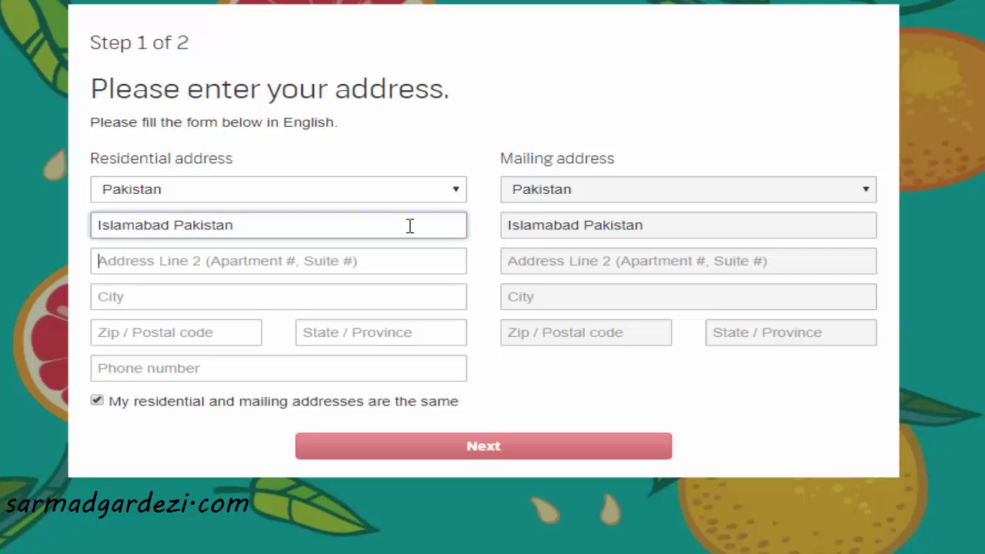
pyautogui.write('Islamab')
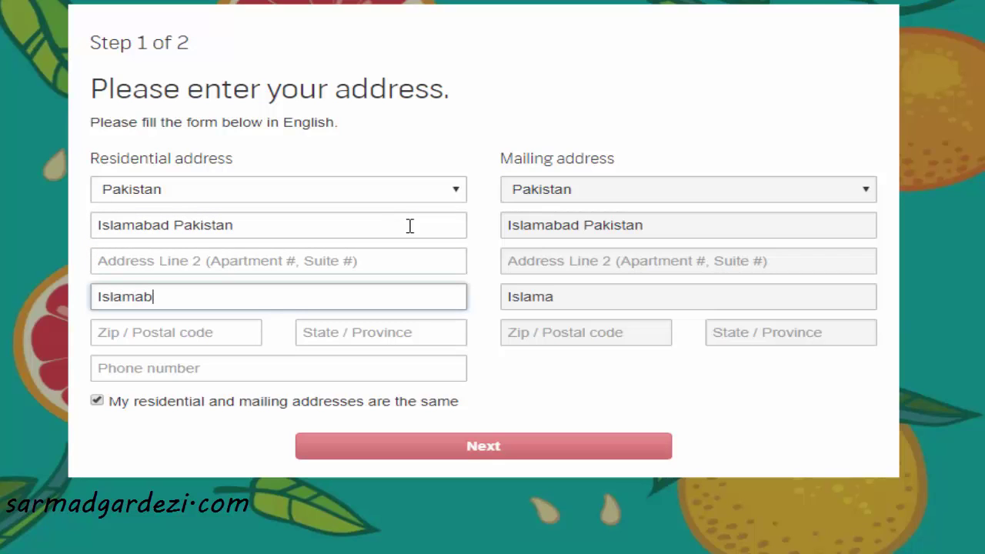
pyautogui.write('ad Paakistan')
# Enter the postal code, state and phone number without the dash, then continue to Step 2
pyautogui.press('Tab')
pyautogui.write('4')
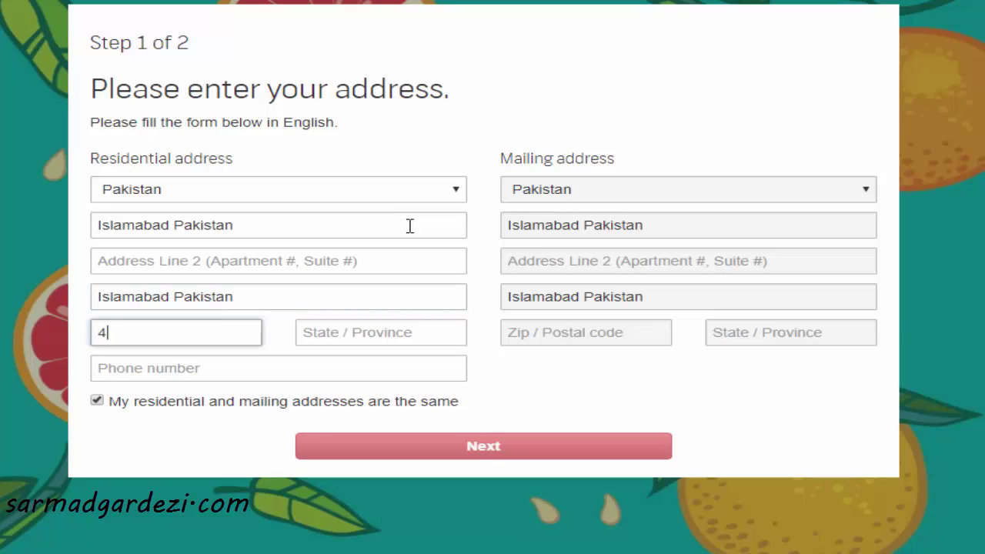
pyautogui.write('4000')
pyautogui.press('Tab')
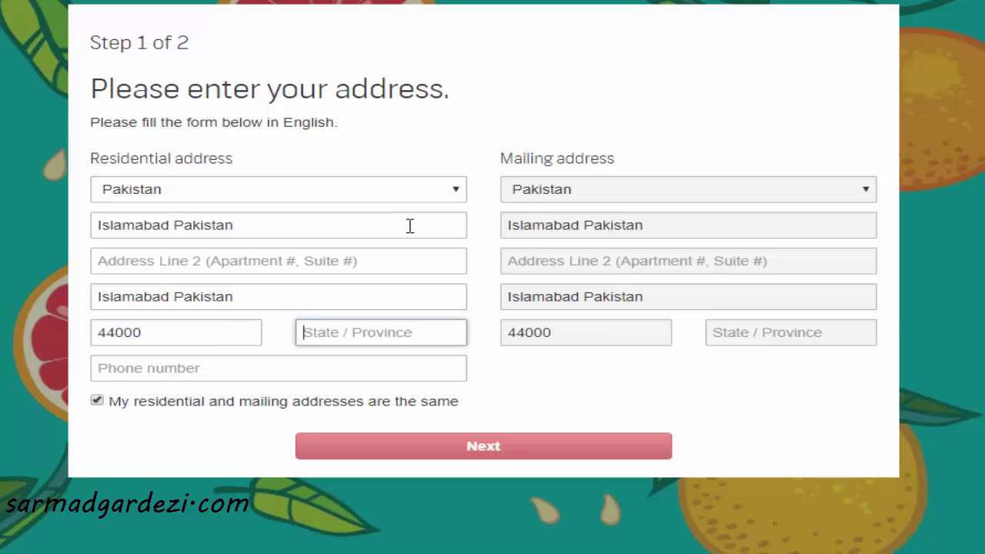
pyautogui.write('Islamabad')
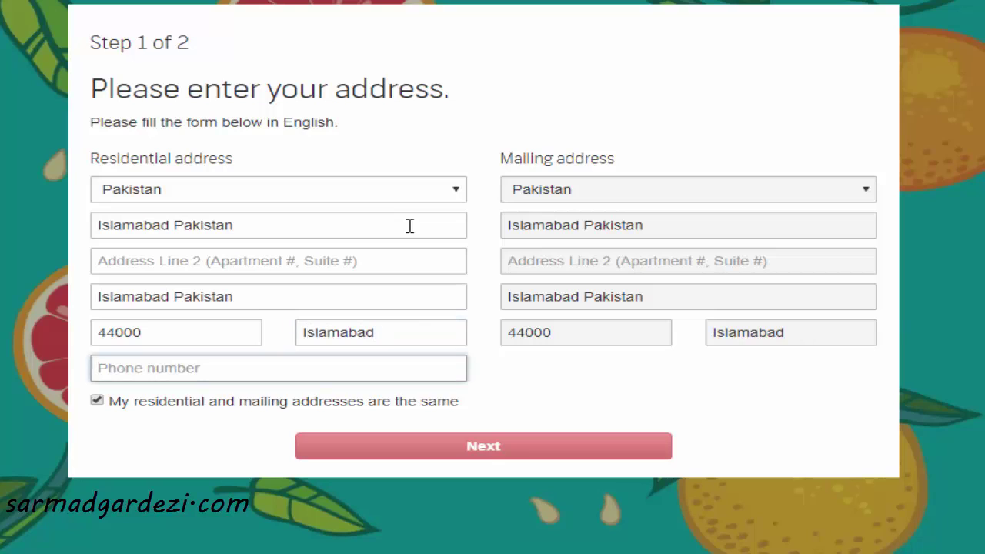
pyautogui.write('0300-')
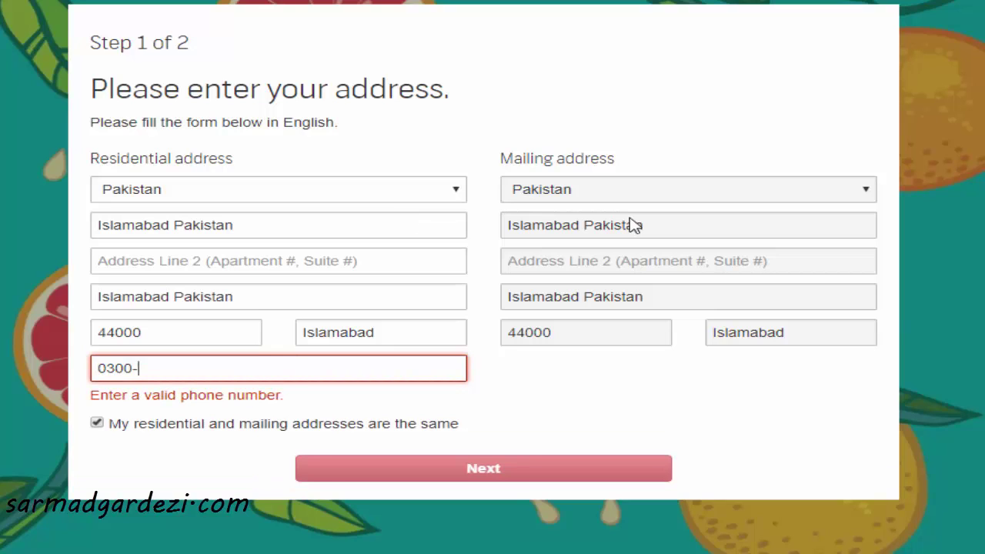
pyautogui.write('0000')
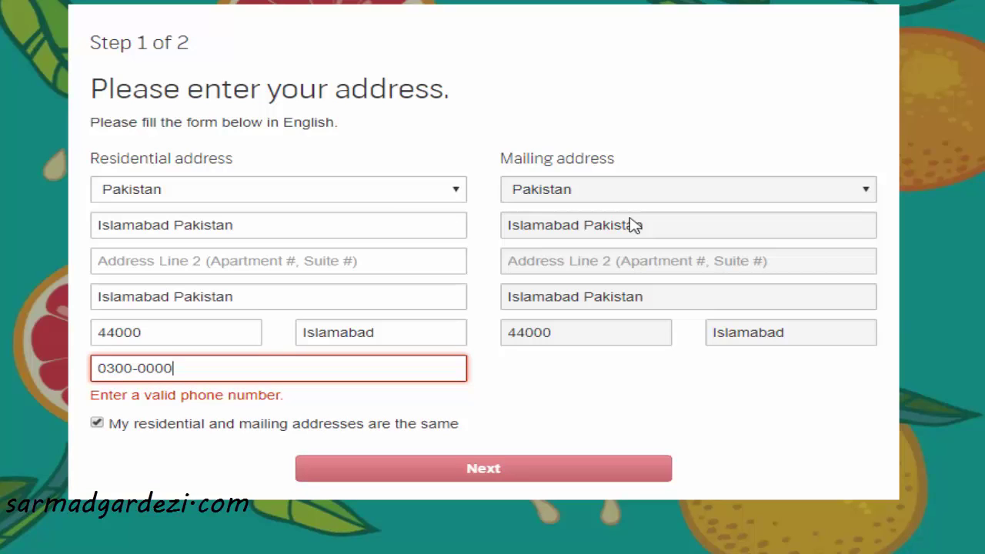
pyautogui.write('000')
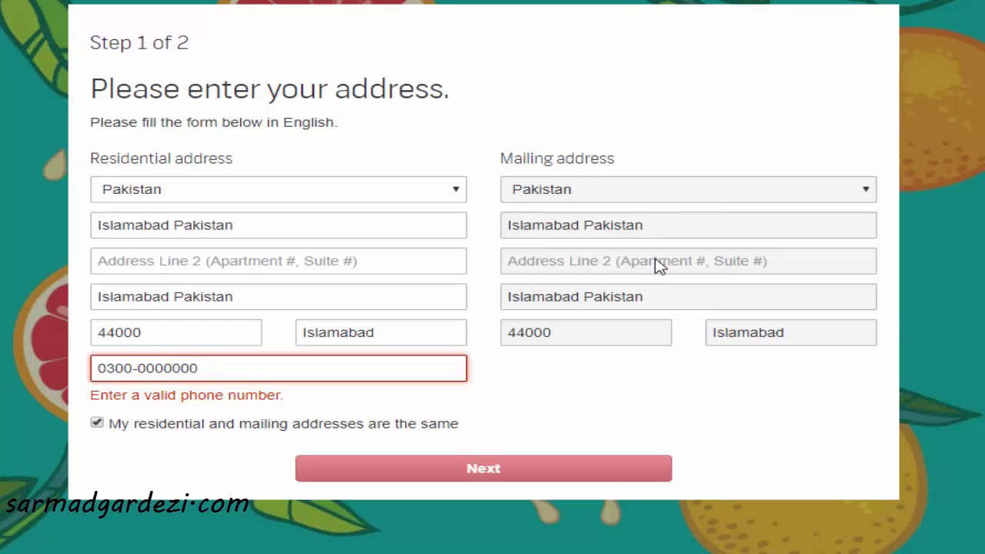
pyautogui.click(614, 399)
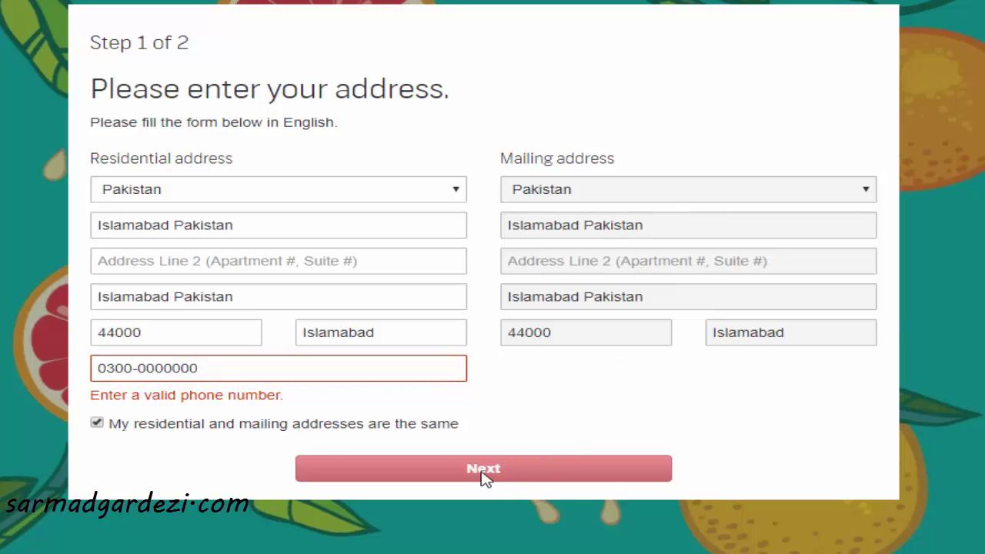
pyautogui.click(133, 368)
pyautogui.press('Delete')
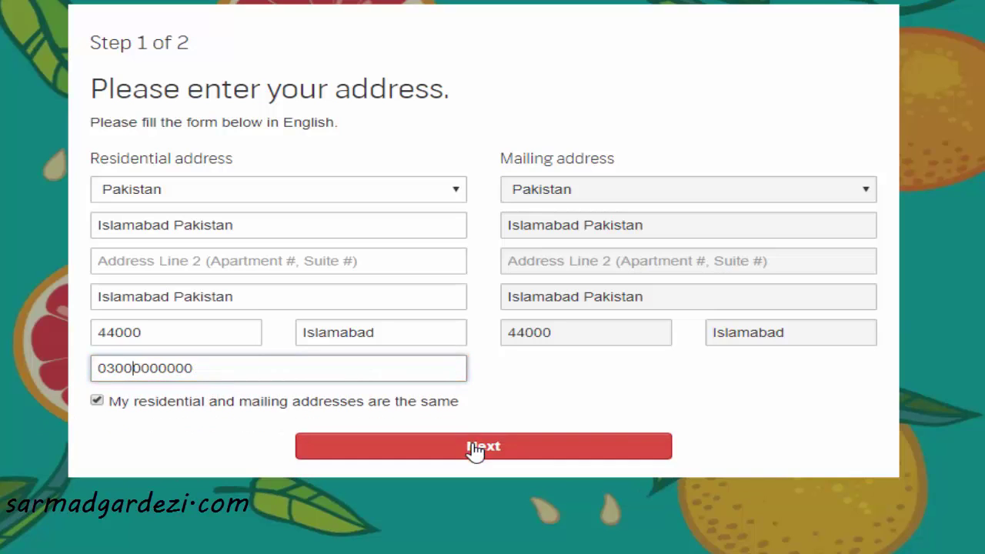
pyautogui.click(476, 450)
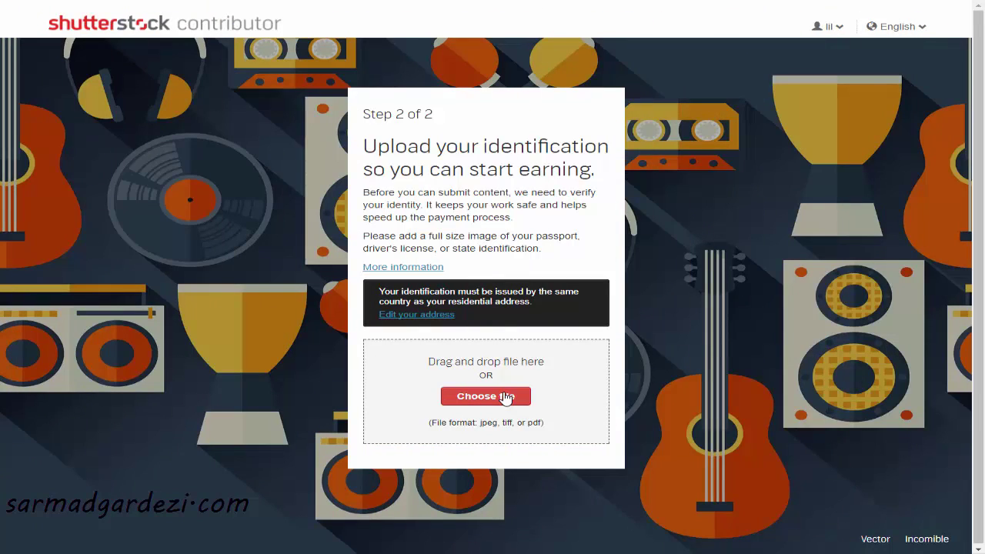
# Start choosing an identification image file, then switch to the Windows desktop
pyautogui.click(505, 398)
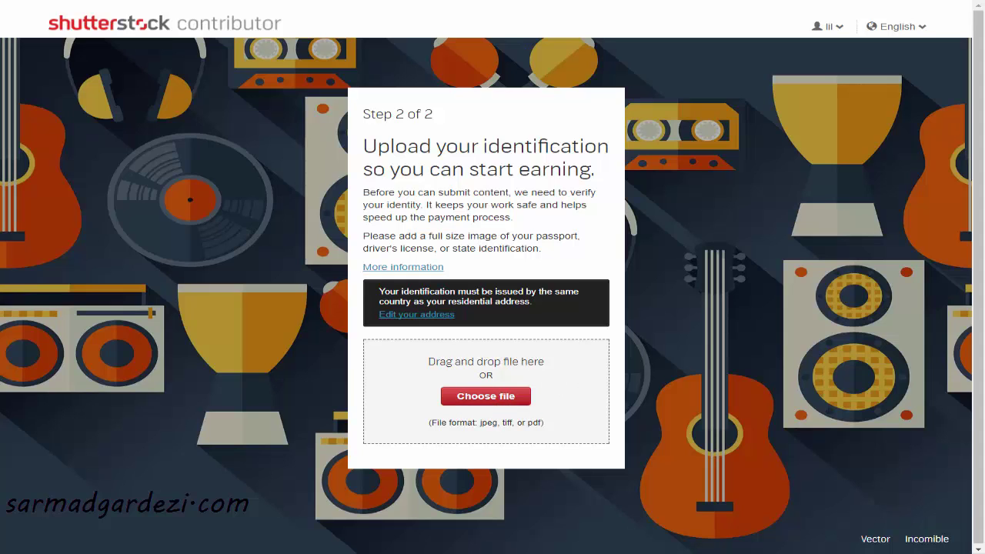
pyautogui.press('super+d')
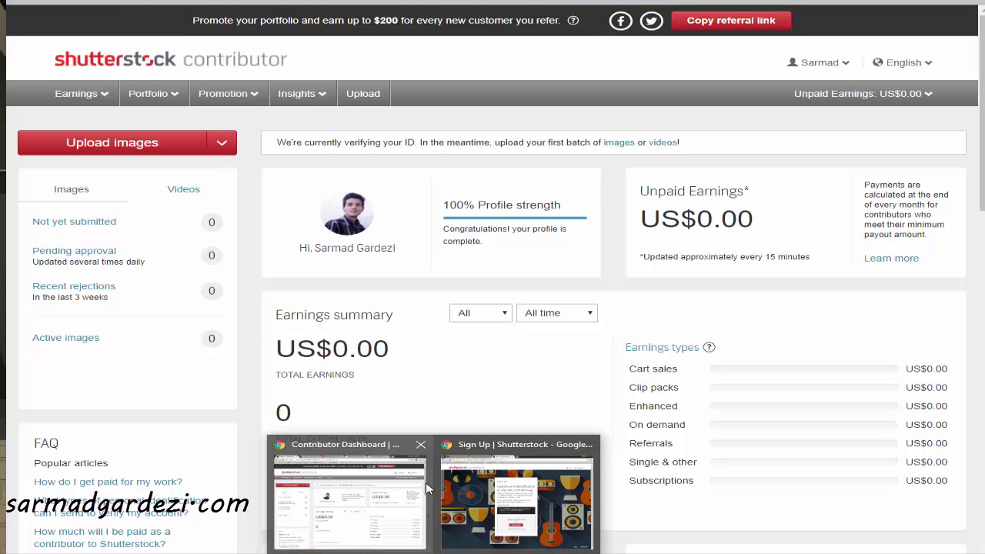
# Bring the Contributor Dashboard window back and open Public Information from the account menu
pyautogui.click(388, 531)
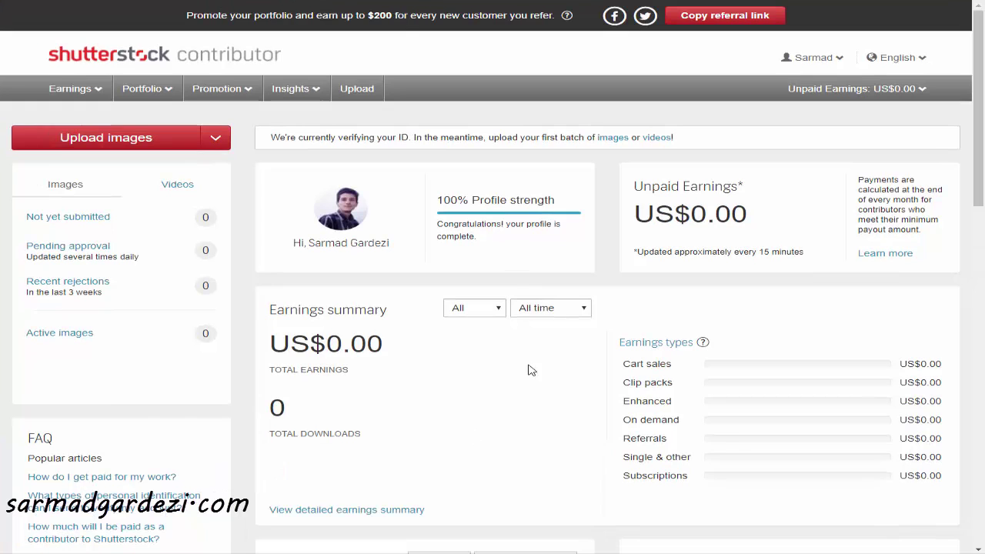
pyautogui.scroll(-1, 471, 330)
pyautogui.scroll(-3, 471, 329)
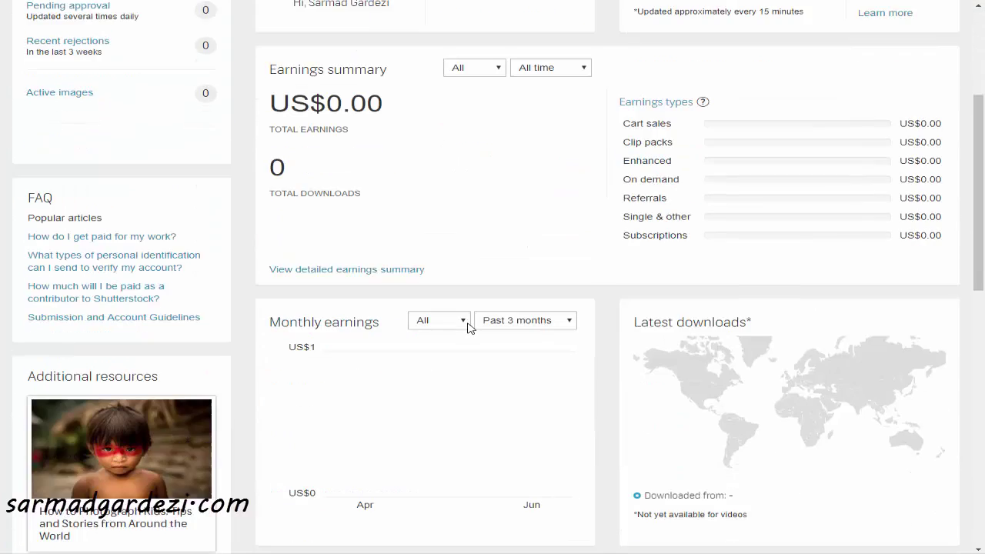
pyautogui.scroll(4, 468, 325)
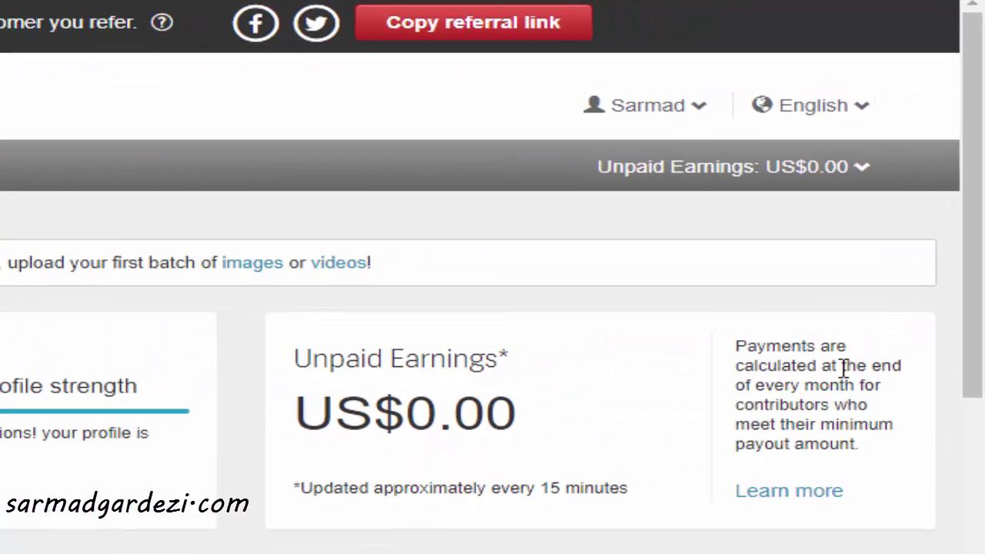
pyautogui.moveTo(832, 84)
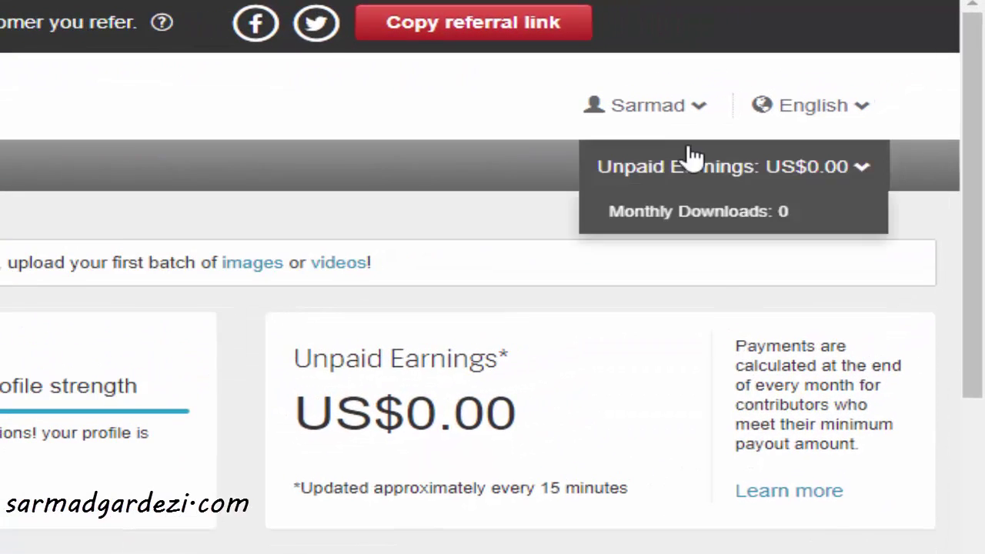
pyautogui.moveTo(708, 126)
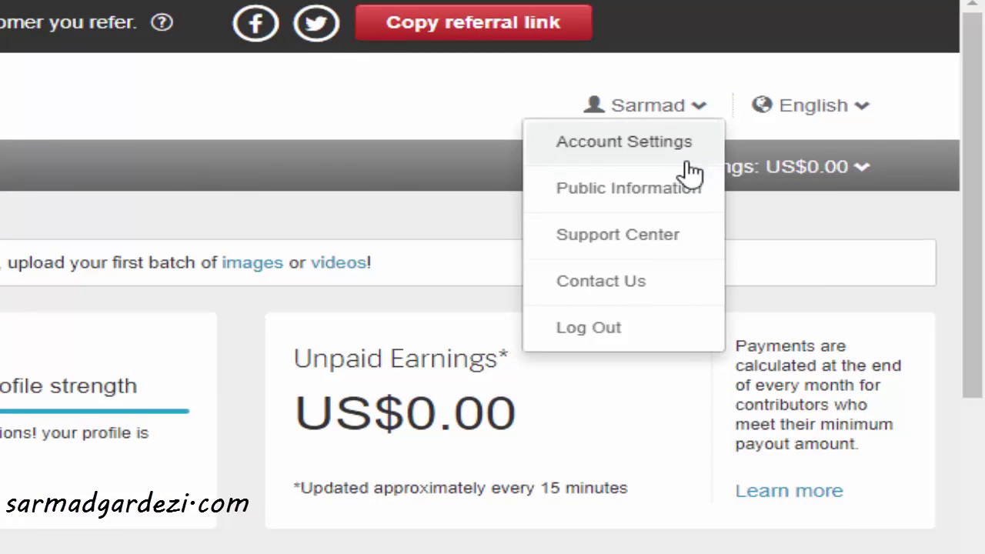
pyautogui.moveTo(658, 192)
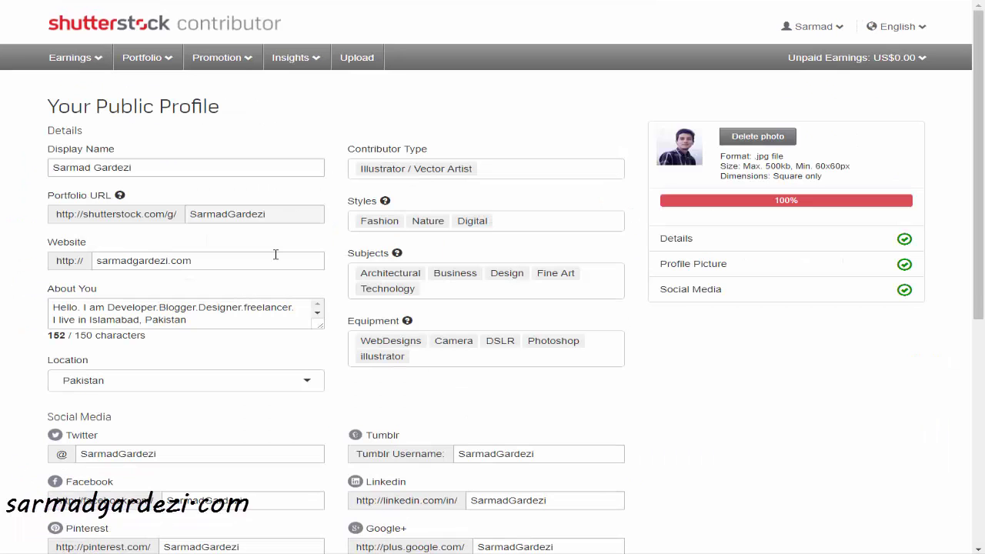
# Scroll through the public profile page to review the About You text and other fields
pyautogui.scroll(-5, 301, 254)
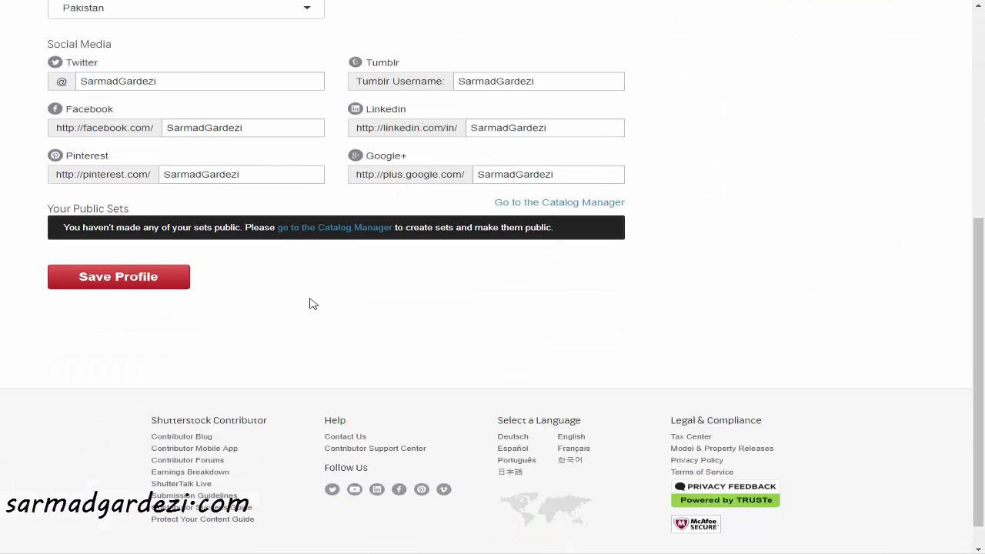
pyautogui.scroll(3, 324, 297)
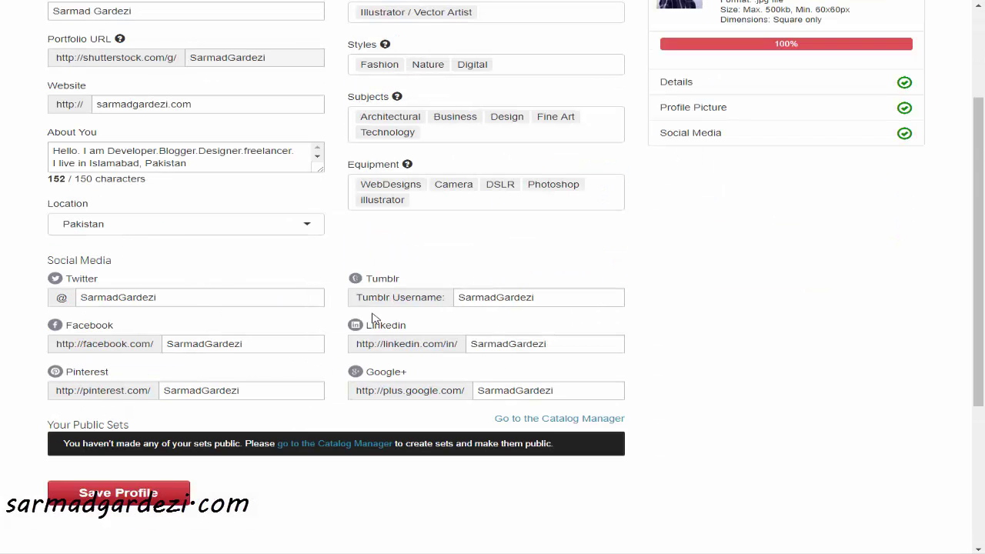
pyautogui.scroll(2, 285, 275)
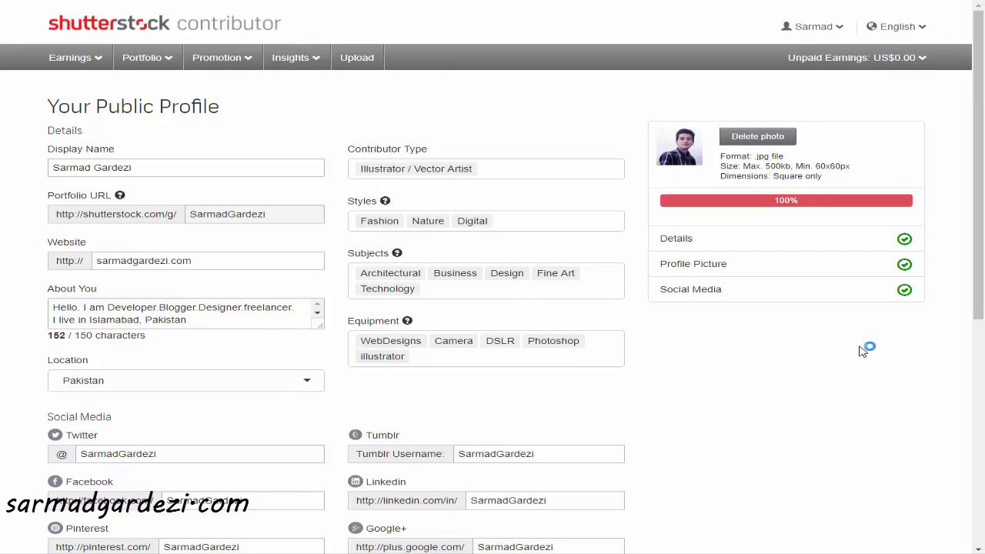
pyautogui.scroll(2, 305, 322)
pyautogui.scroll(-1, 331, 356)
pyautogui.scroll(-4, 292, 377)
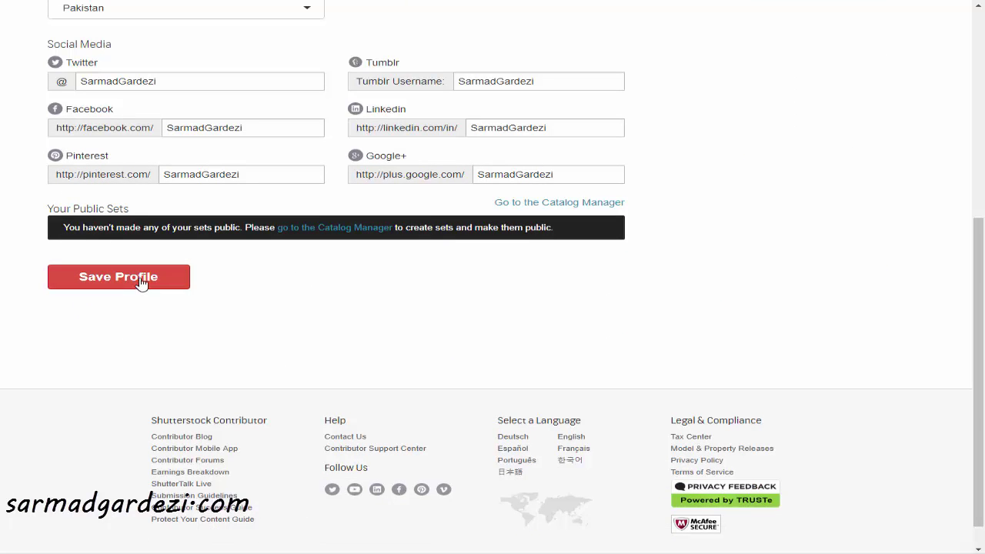
pyautogui.scroll(3, 330, 334)
pyautogui.scroll(2, 333, 332)
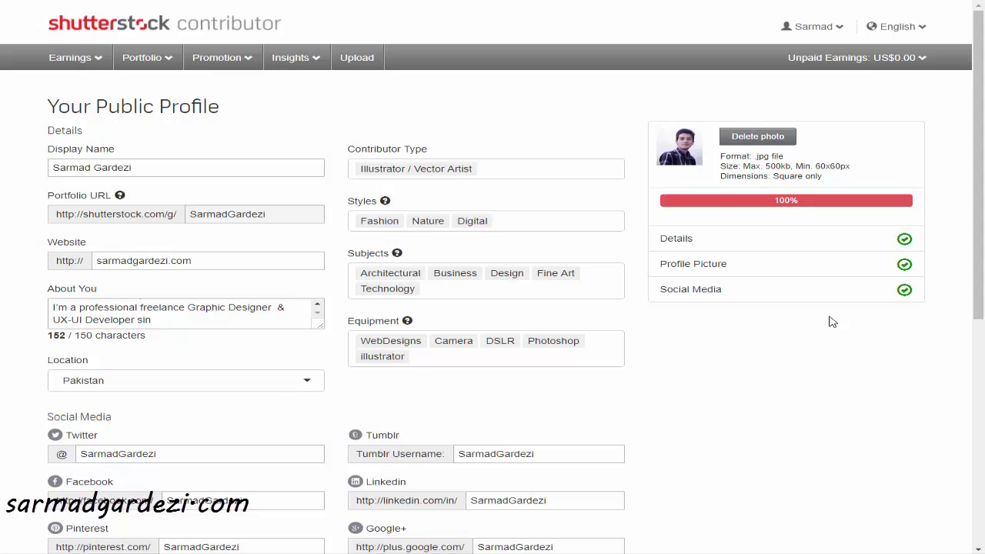
pyautogui.scroll(-2, 602, 406)
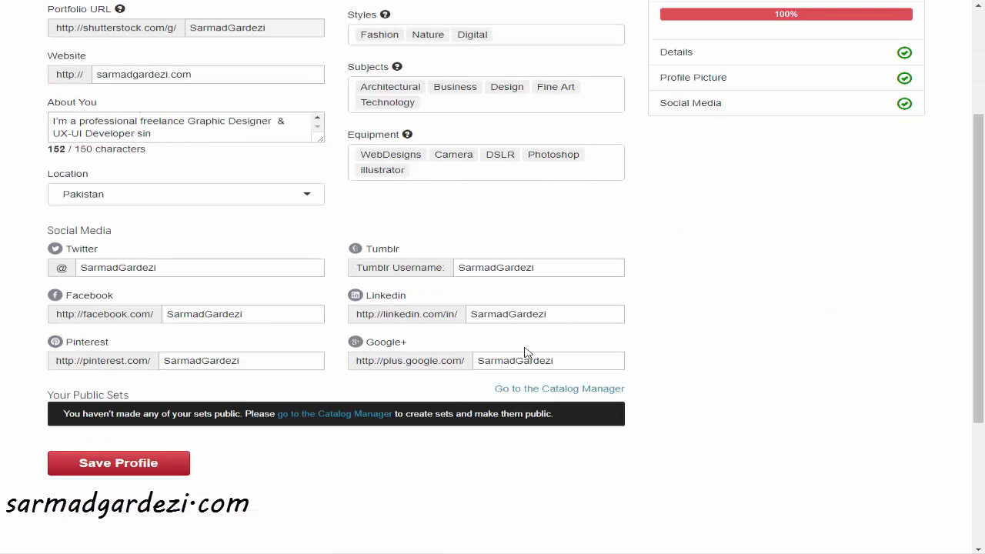
pyautogui.scroll(2, 523, 352)
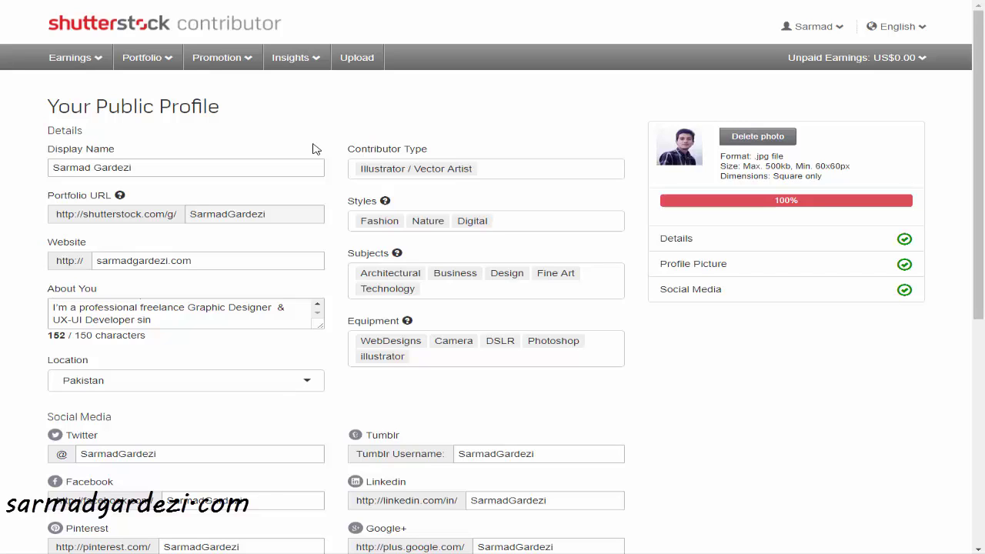
# Go through the Earnings and Portfolio menus to reach the Upload content page
pyautogui.click(100, 66)
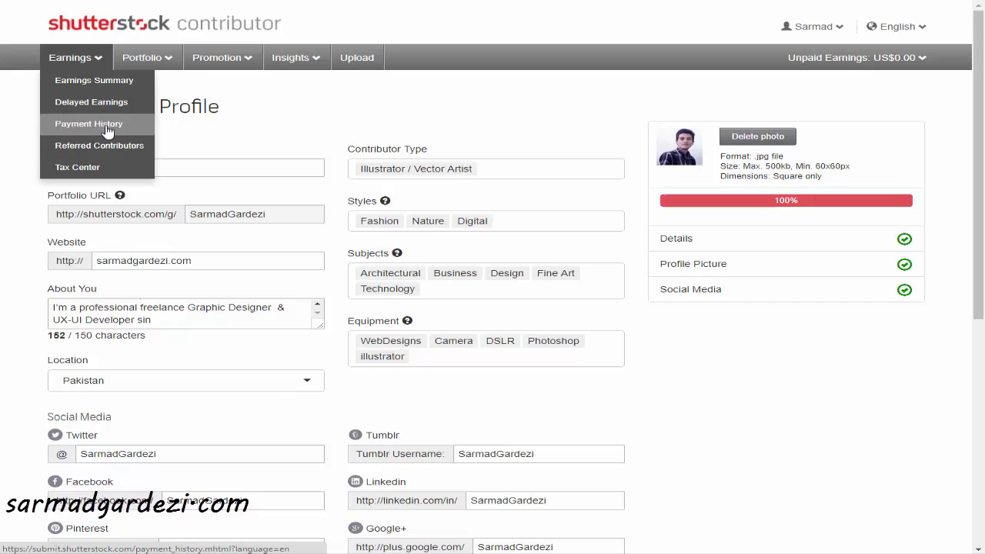
pyautogui.moveTo(172, 61)
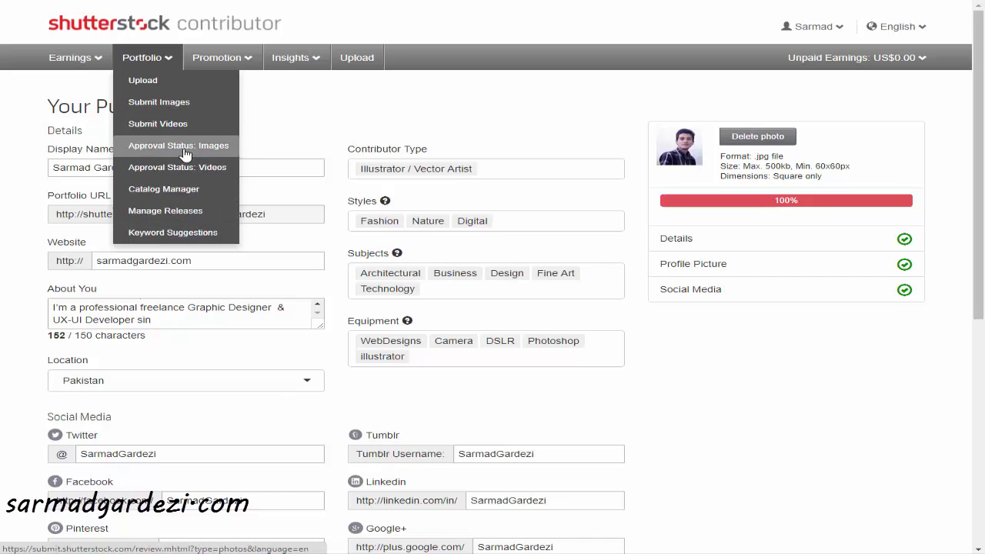
pyautogui.click(180, 81)
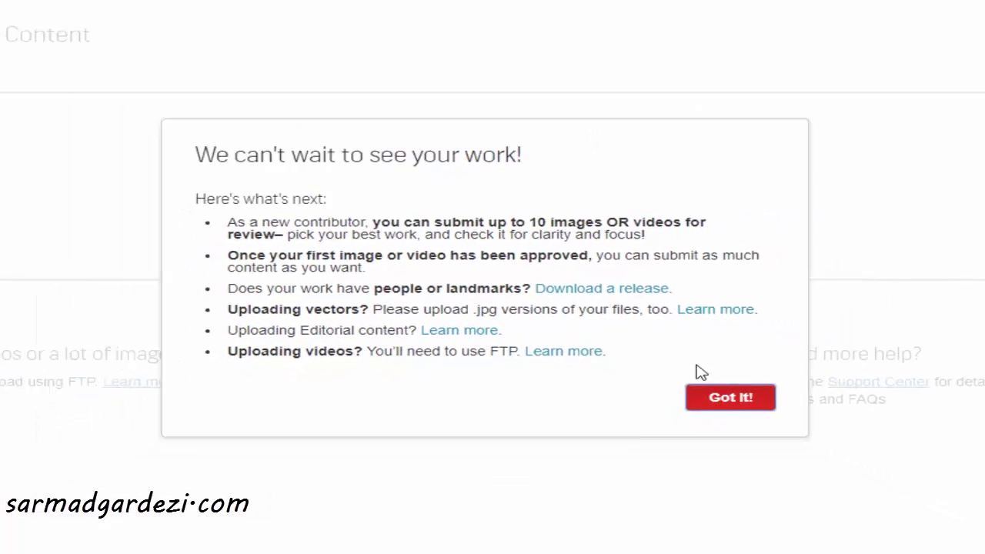
pyautogui.click(716, 396)
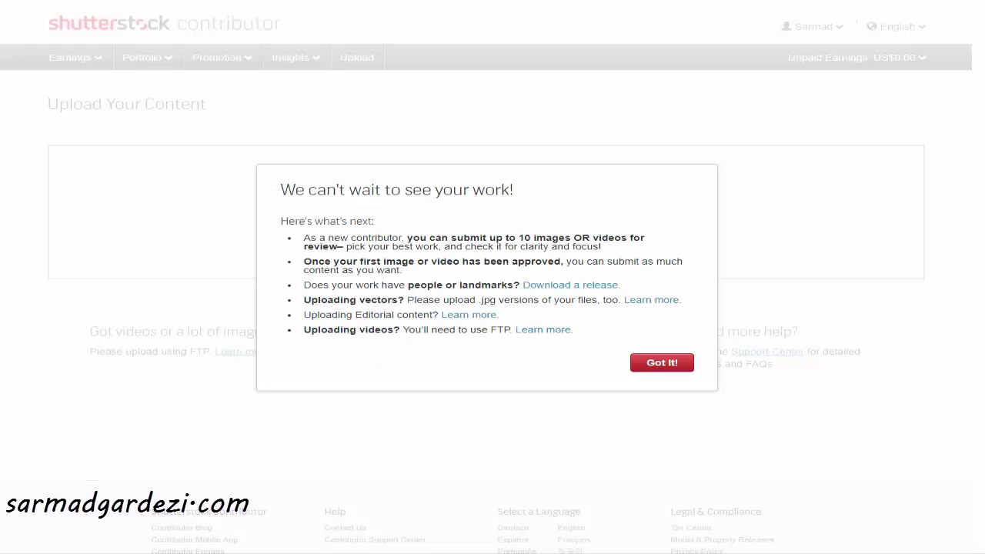
# Go to shutterstock, search images for 'technology', and scroll through the results
pyautogui.write('shut')
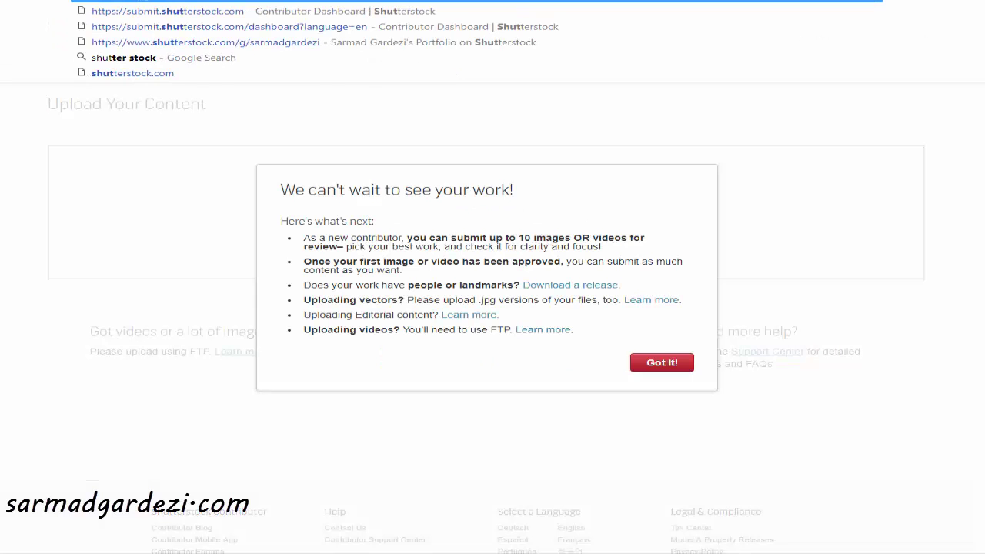
pyautogui.write('terstock')
pyautogui.press('Return')
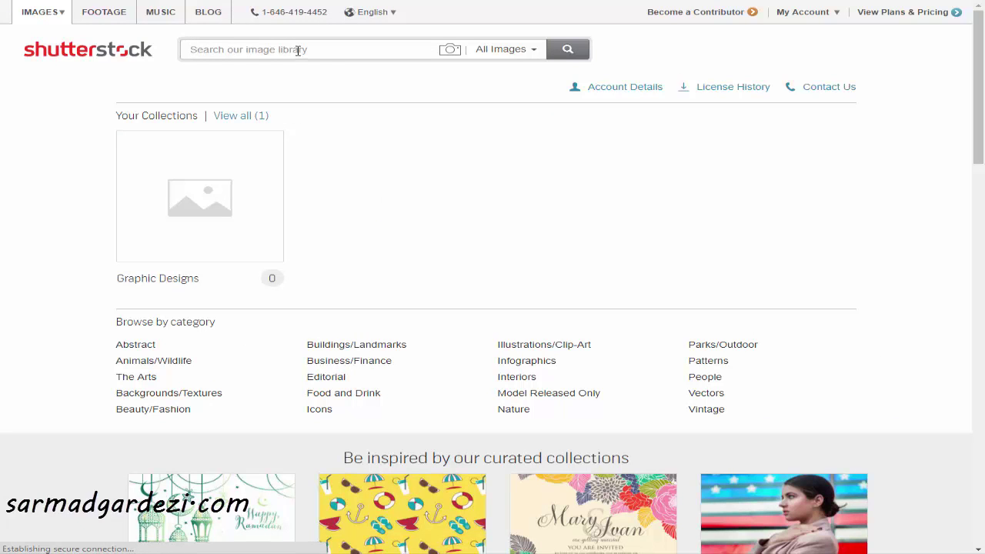
pyautogui.write('technology')
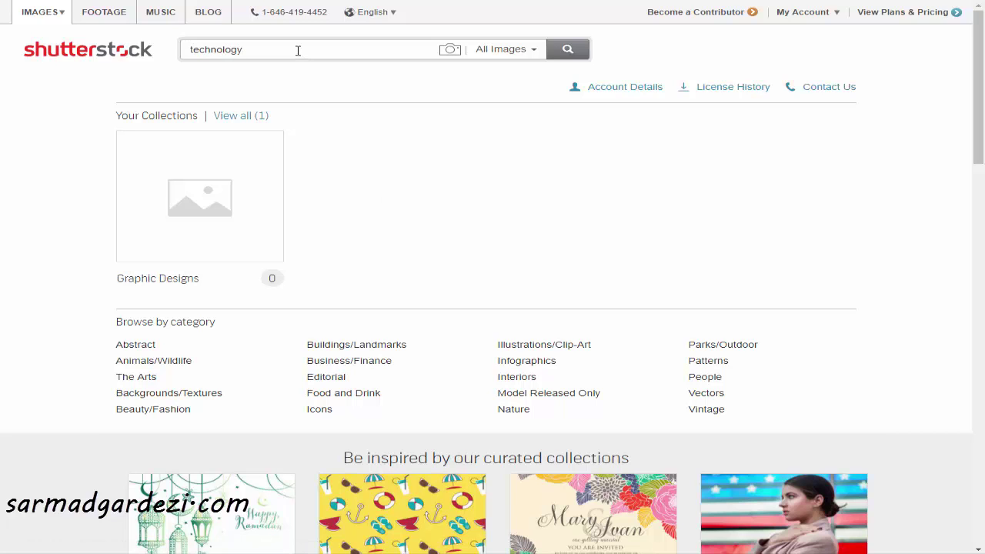
pyautogui.press('Return')
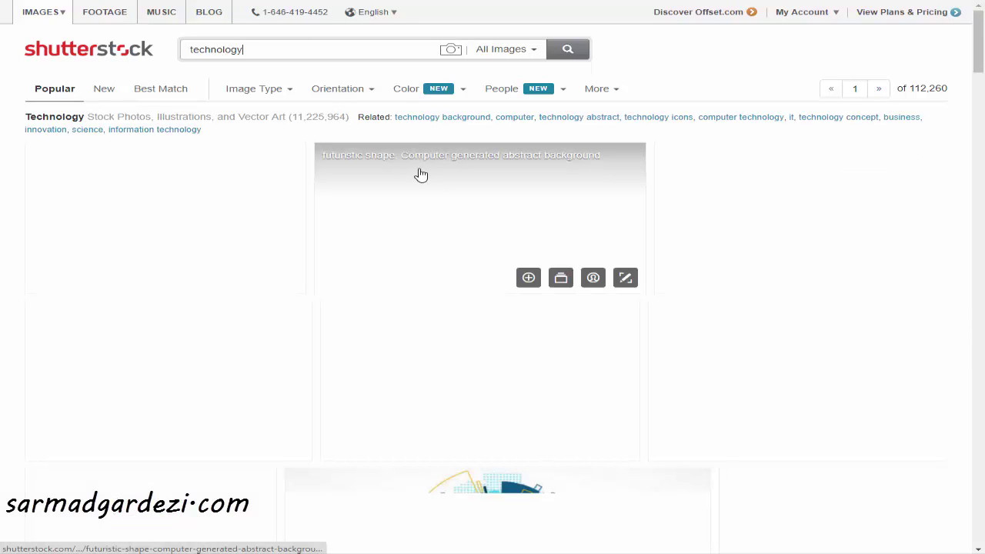
pyautogui.scroll(-3, 464, 275)
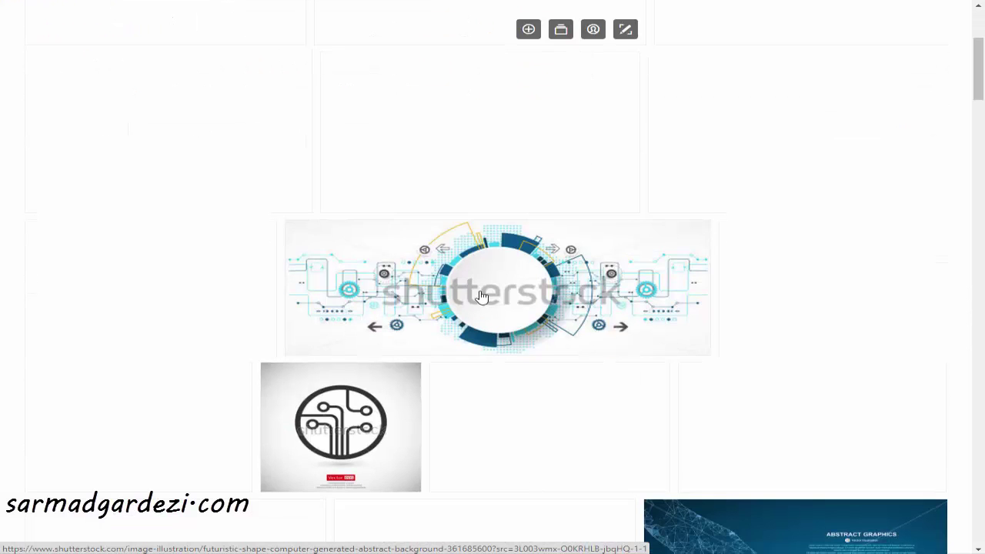
pyautogui.scroll(-3, 452, 316)
pyautogui.scroll(2, 528, 341)
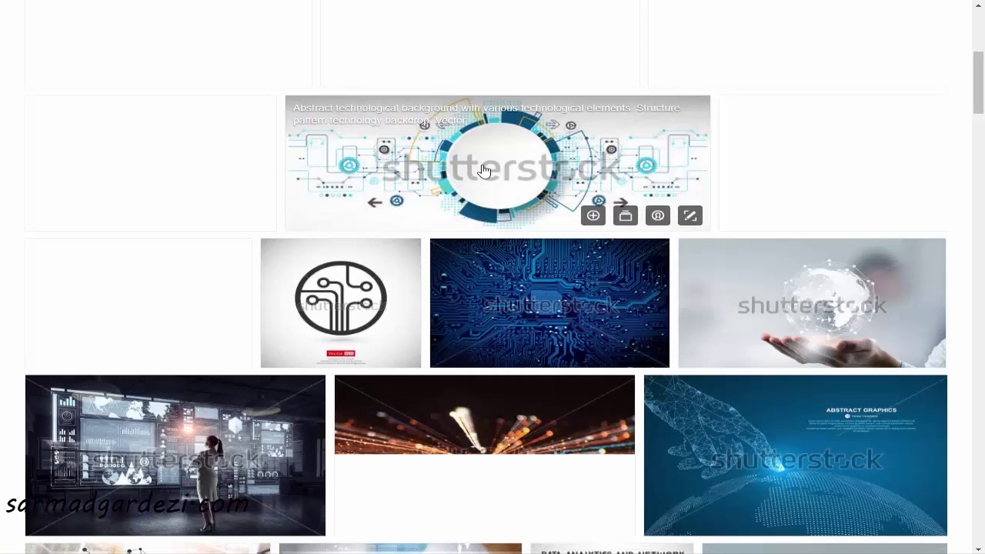
# Open the abstract technological background image, choose JPEG format, and start the download
pyautogui.click(485, 171)
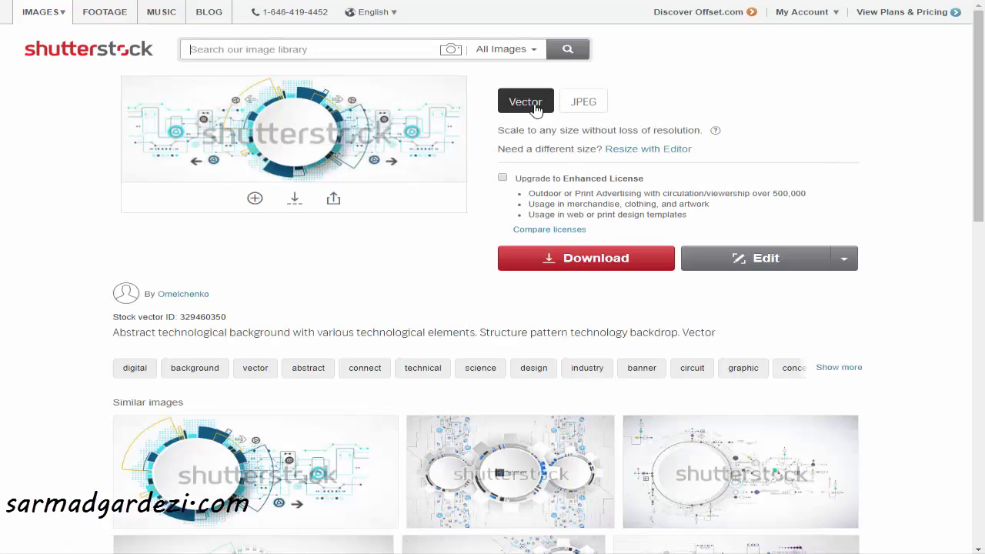
pyautogui.moveTo(585, 106)
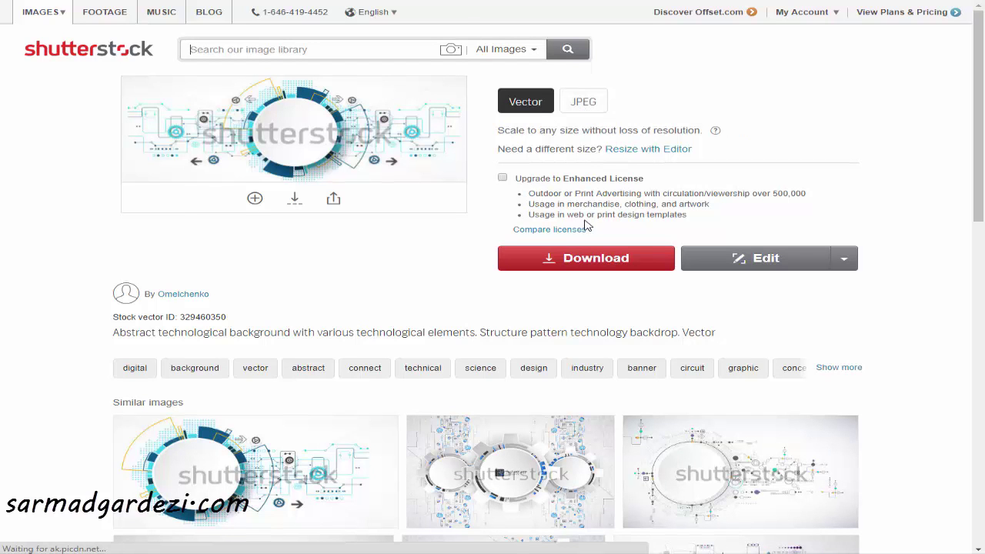
pyautogui.click(583, 108)
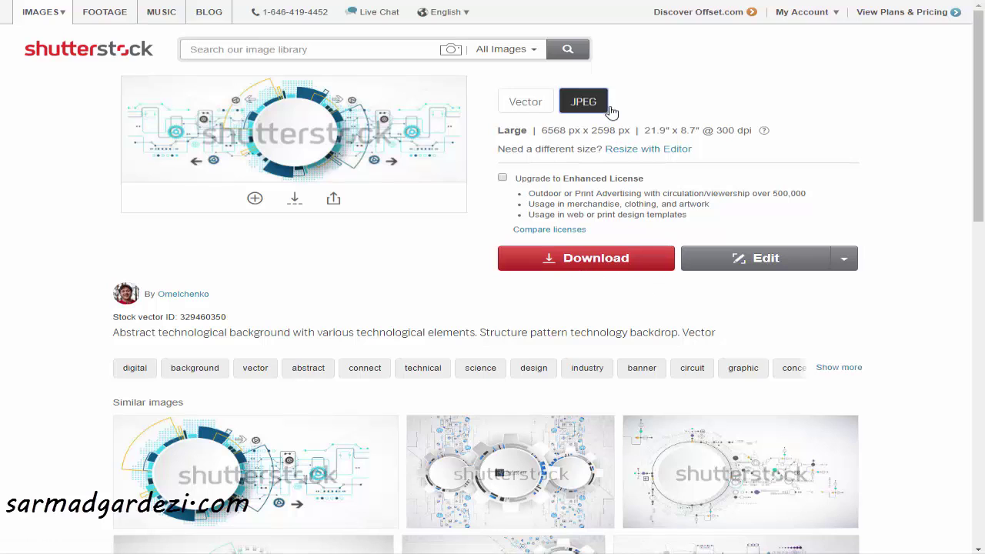
pyautogui.click(601, 261)
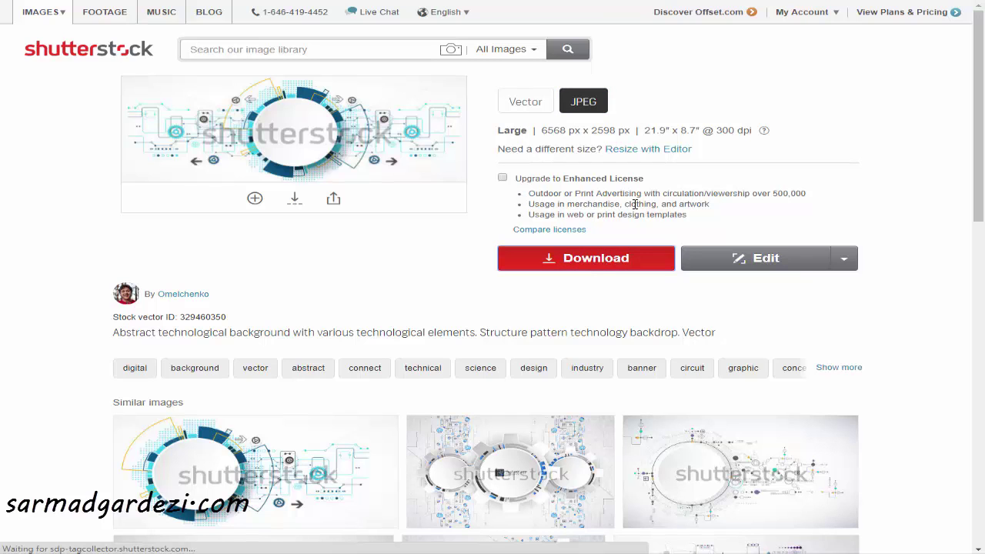